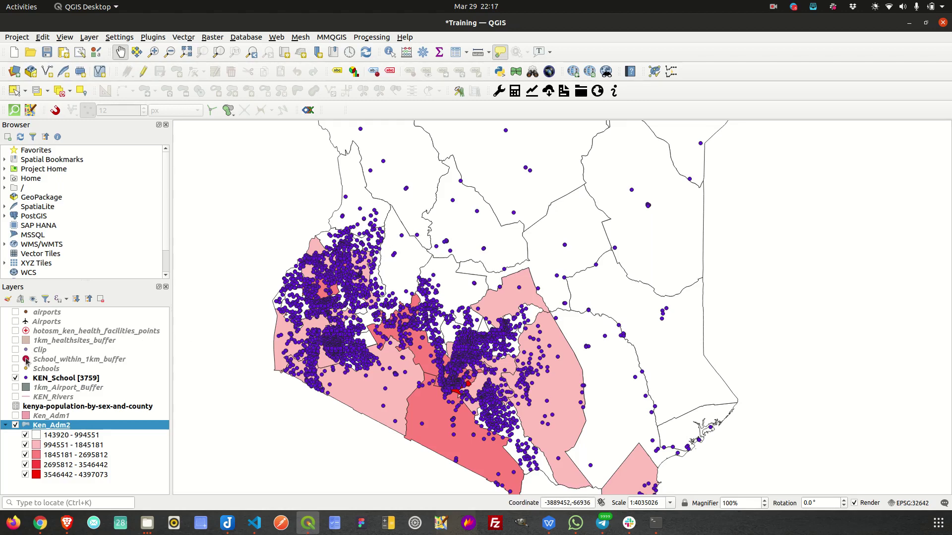
Step: Hide the KEN_School layer and check the symbology settings of the Ken_Adm2 layer
left_click(15, 379)
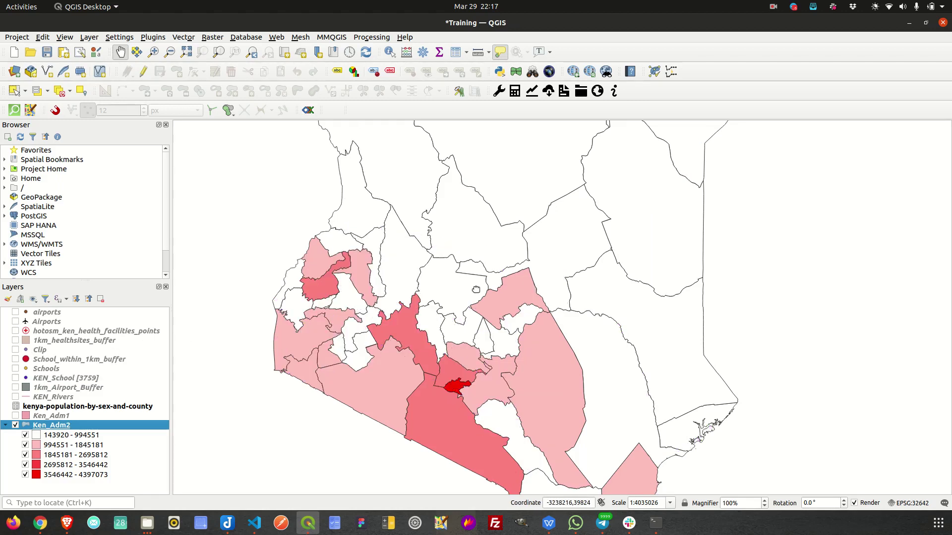
scroll(491, 288, "down", 1)
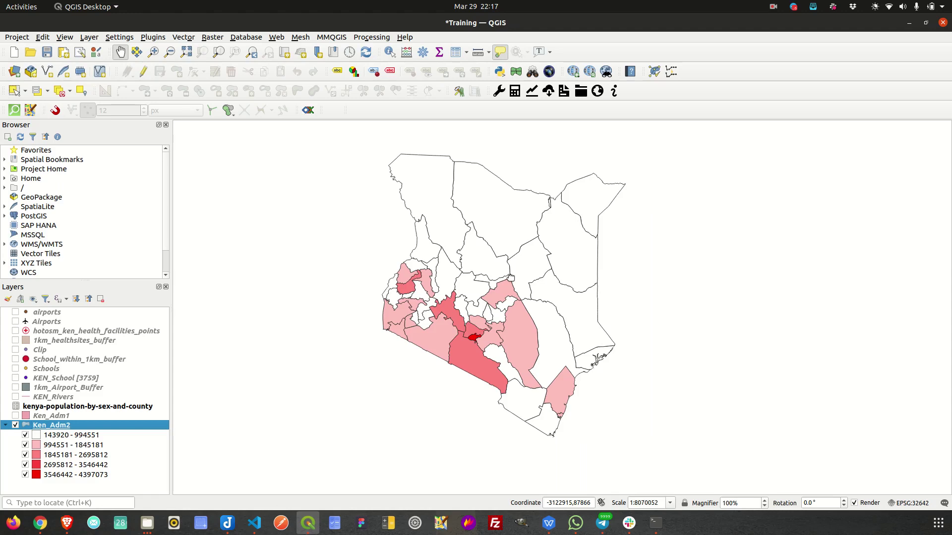
double_click(65, 425)
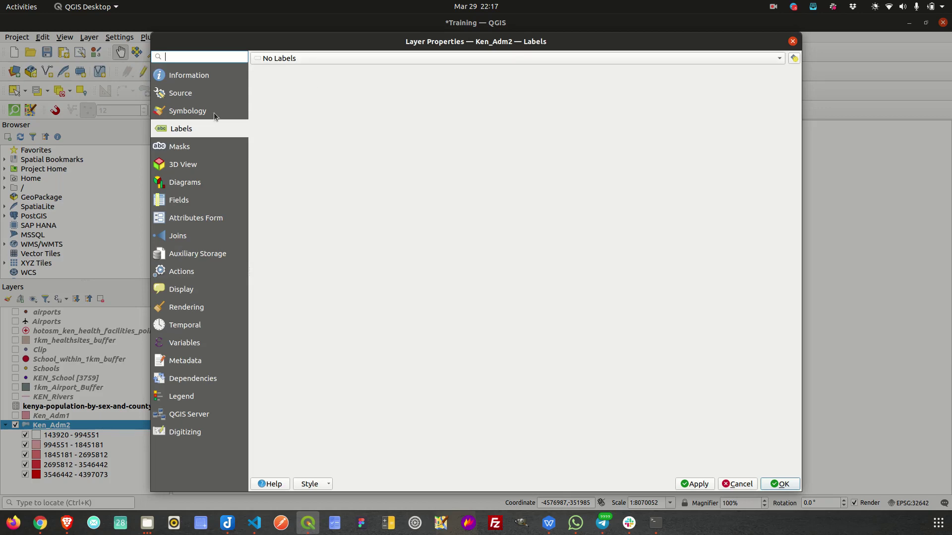
left_click(209, 112)
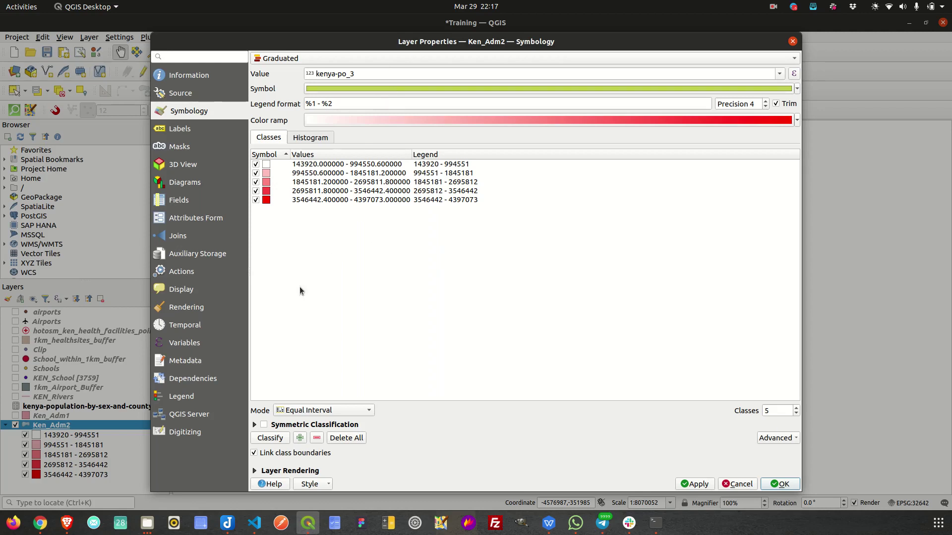
left_click(793, 42)
Step: Examine the region and district name columns in the Ken_Adm2 attribute table
right_click(129, 426)
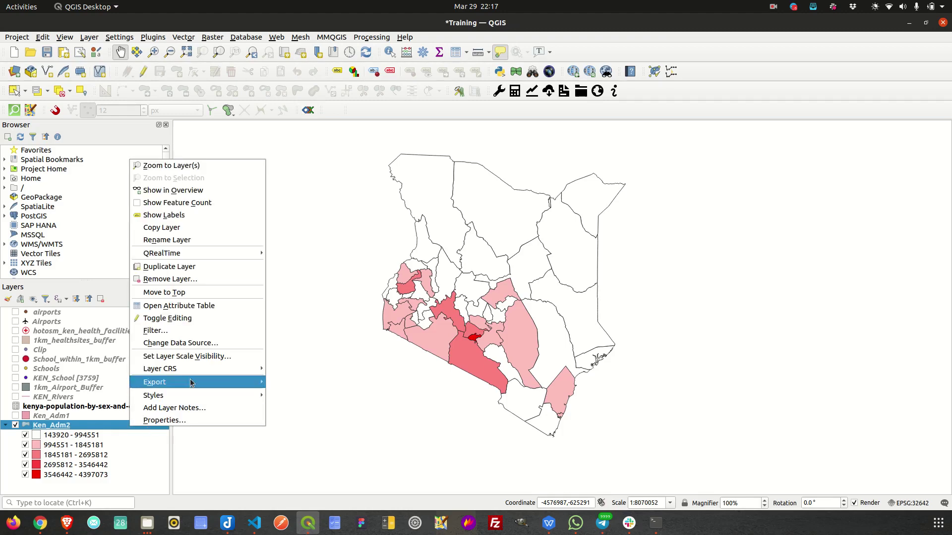
left_click(189, 306)
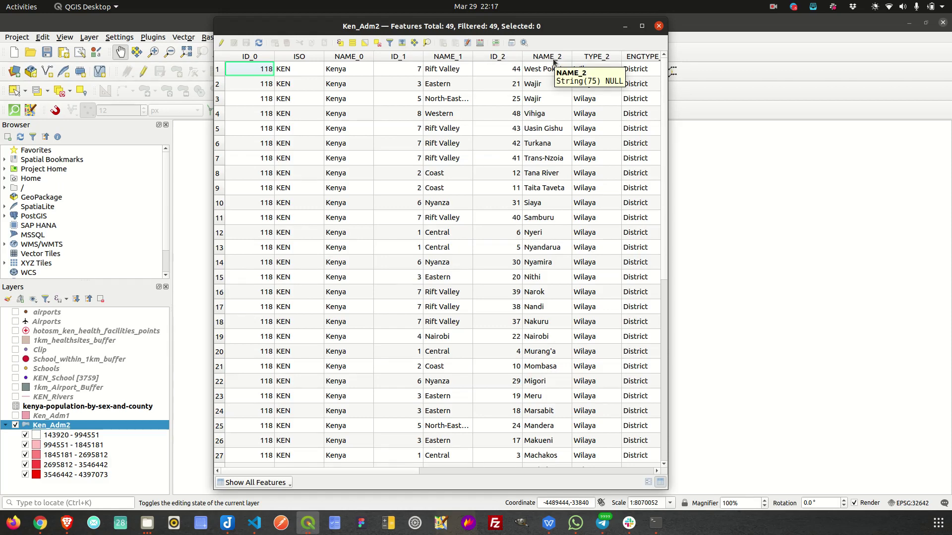
left_click_drag(667, 153, 727, 154)
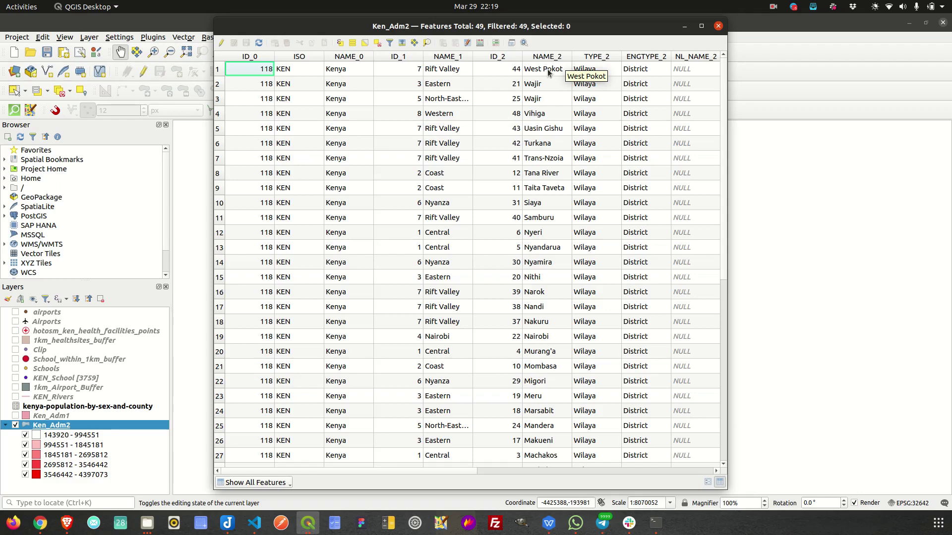
left_click(718, 27)
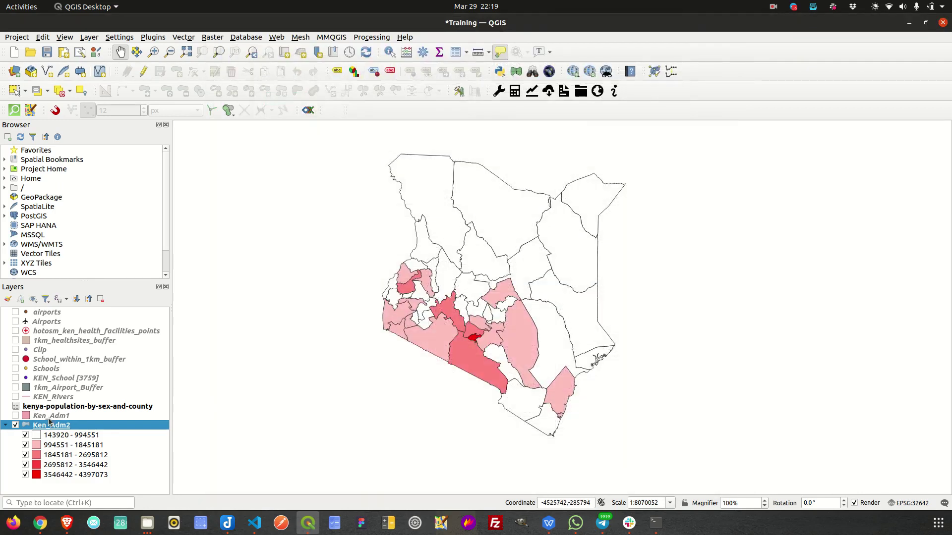
Step: Switch the Ken_Adm2 symbology to Rule-based and delete all five population class rules
double_click(78, 429)
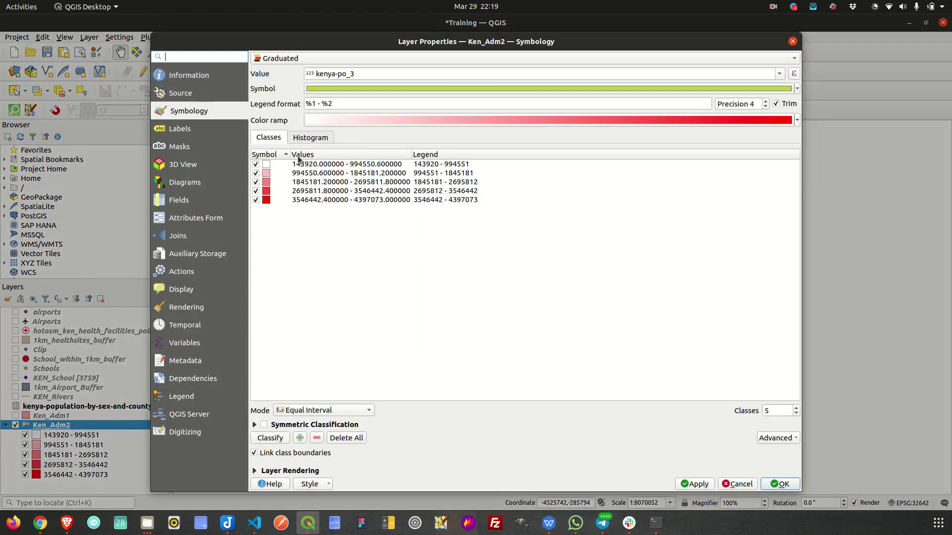
left_click(364, 66)
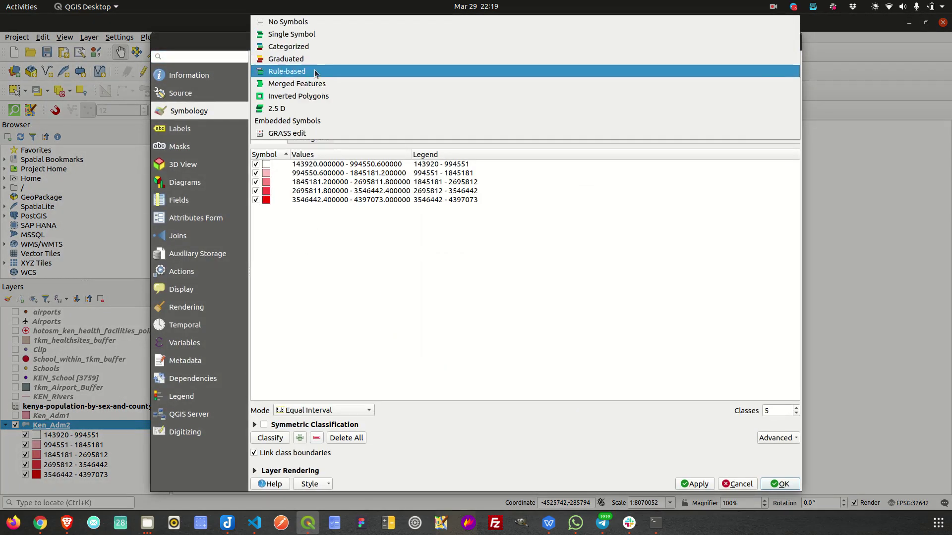
left_click(363, 72)
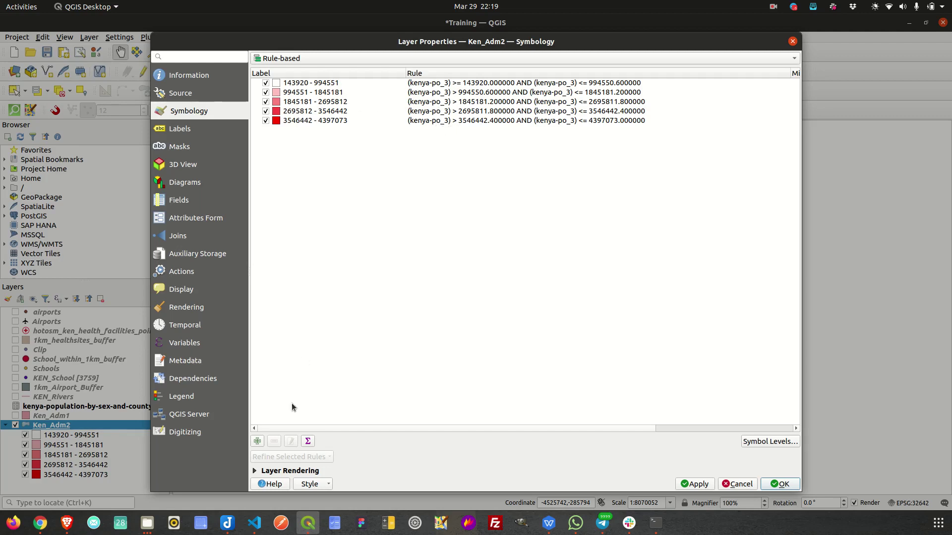
left_click(325, 83)
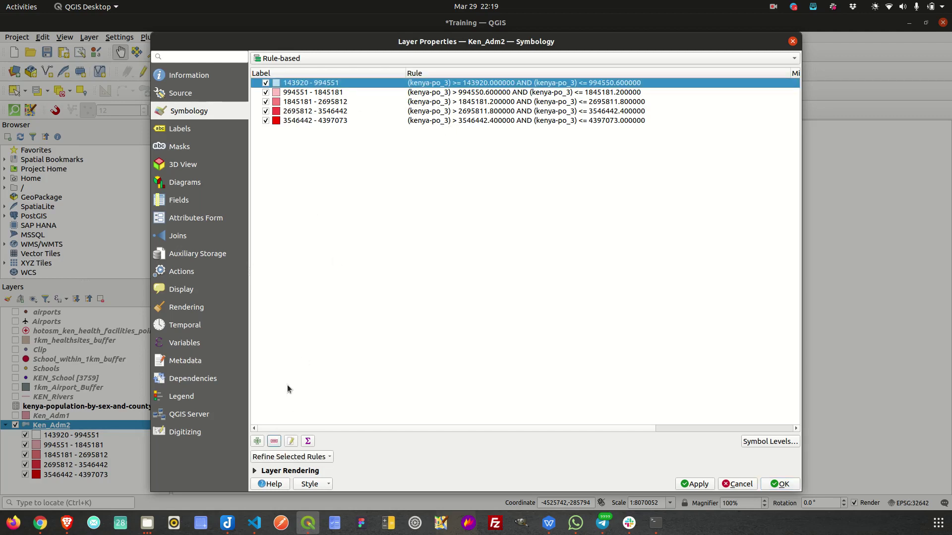
left_click(347, 120, "shift")
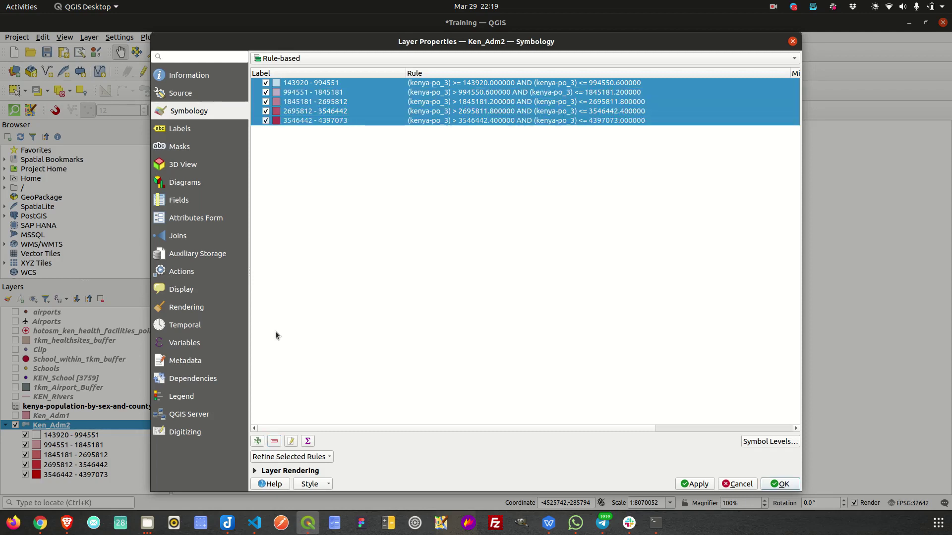
left_click(274, 441)
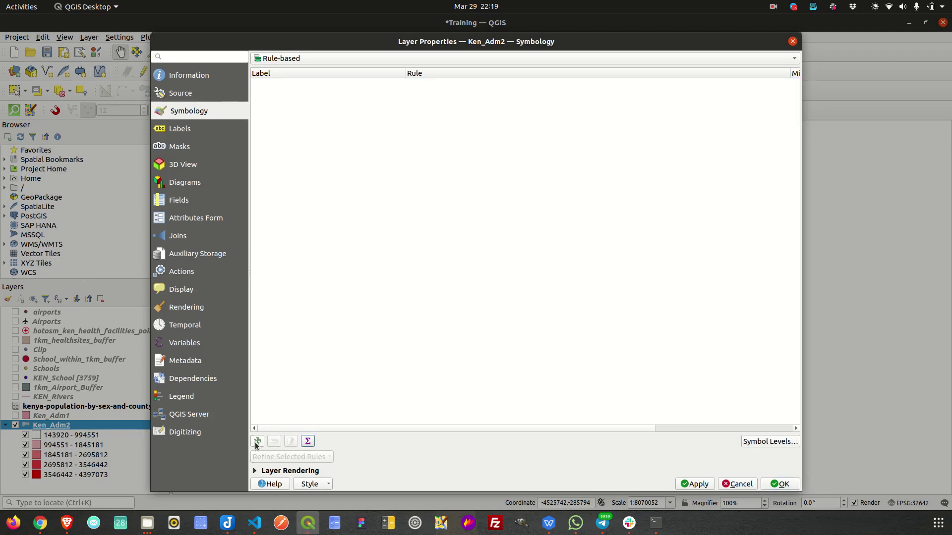
Step: Add a new symbology rule labelled "Rift Valley"
left_click(257, 441)
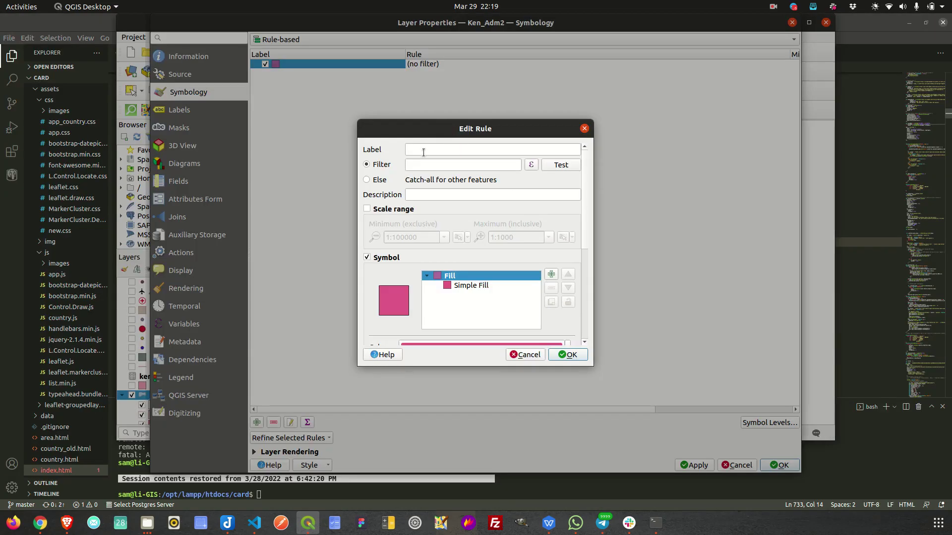
left_click(423, 151)
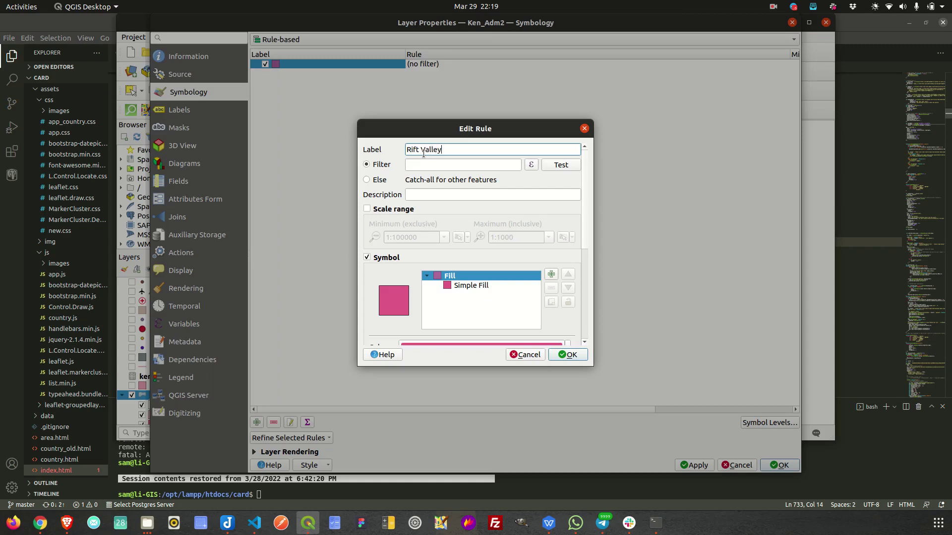
key("Tab")
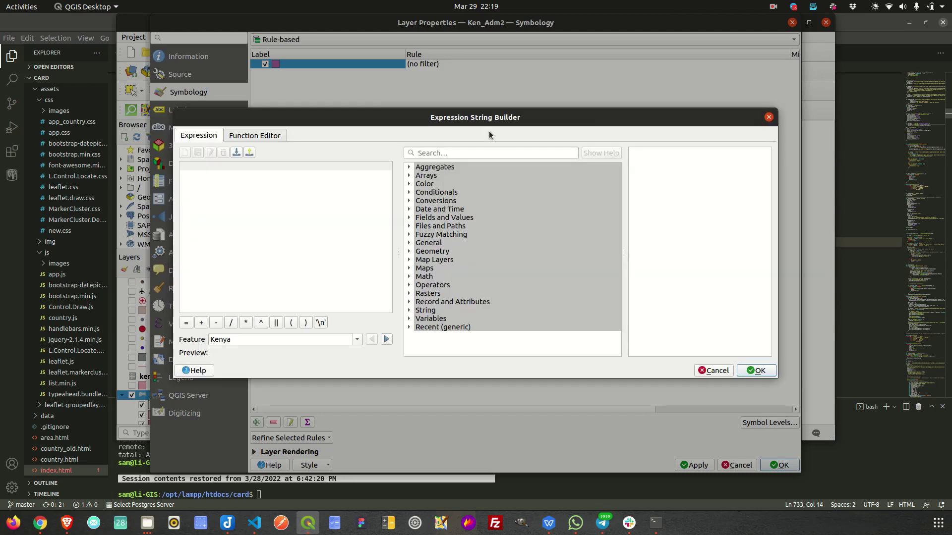
Step: Build the rule's filter expression "NAME_1" = 'Rift Valley' from the layer's fields and unique values
left_click_drag(491, 111, 522, 111)
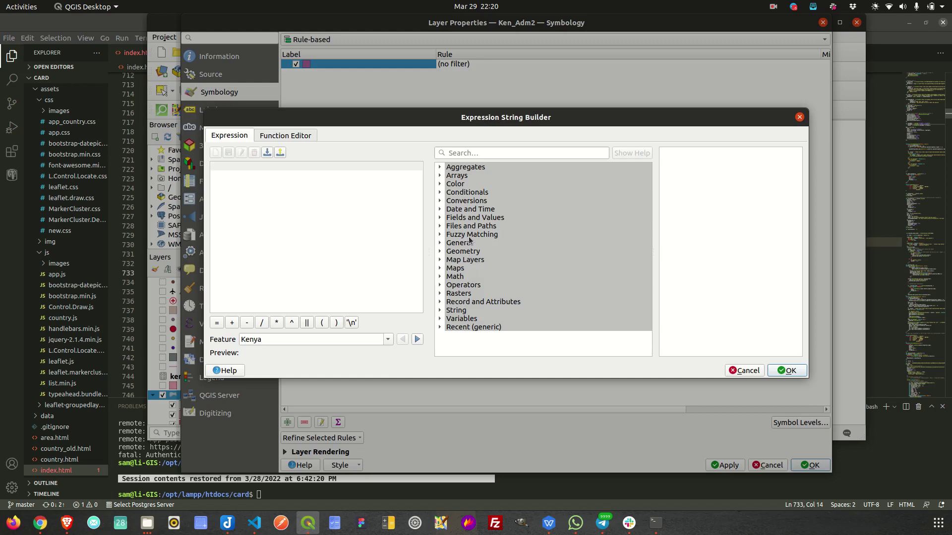
left_click(442, 218)
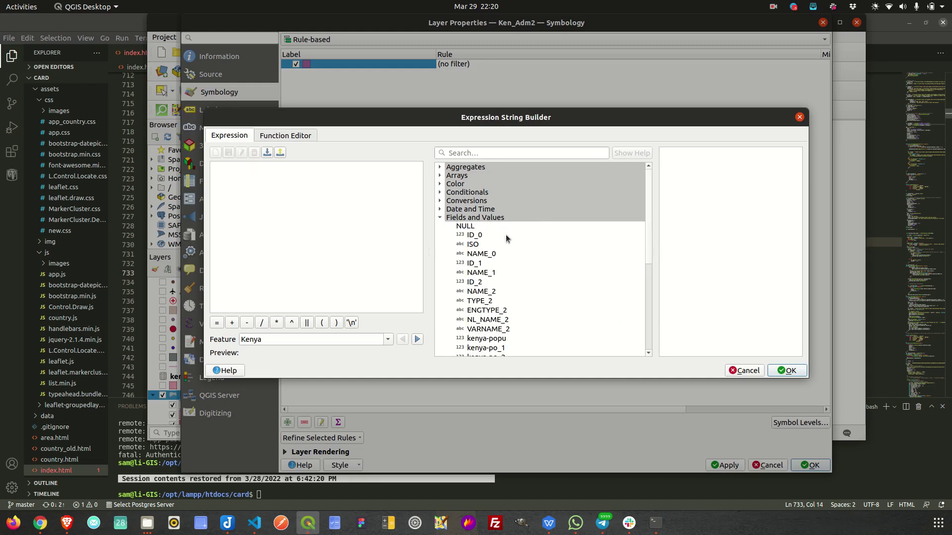
scroll(476, 248, "down", 2)
double_click(480, 223)
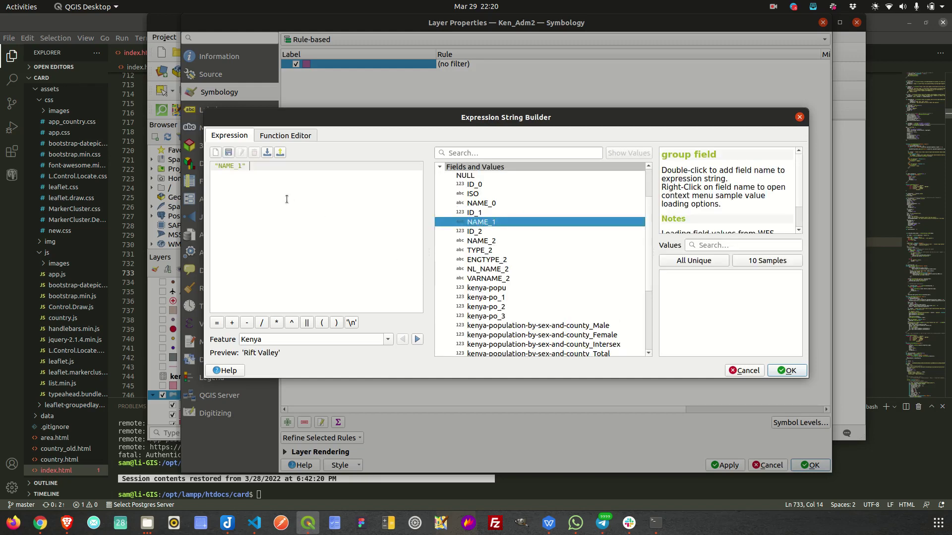
left_click(216, 323)
left_click(680, 261)
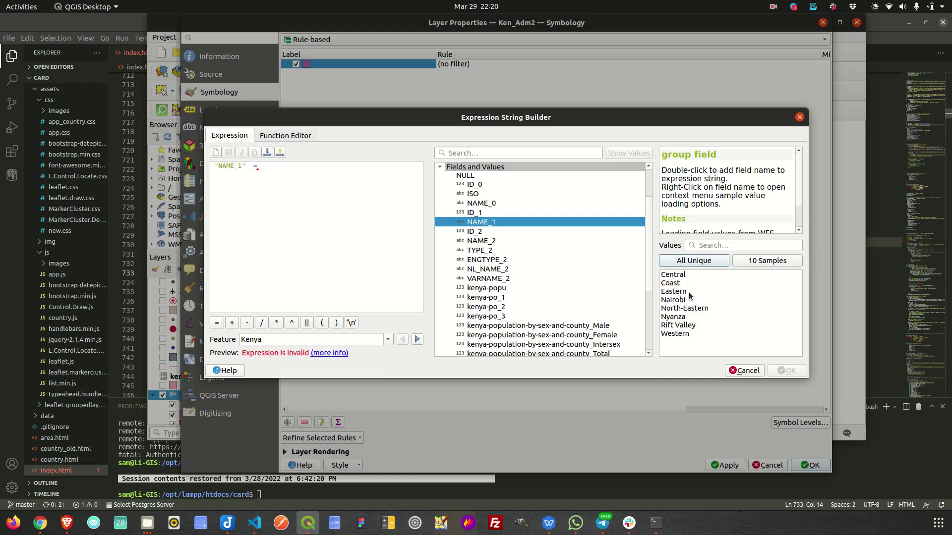
double_click(679, 325)
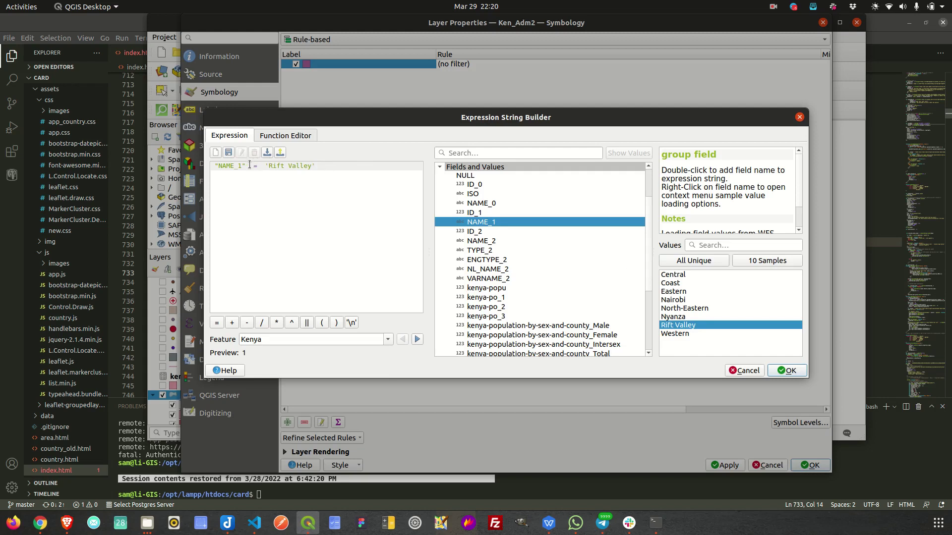
left_click(788, 371)
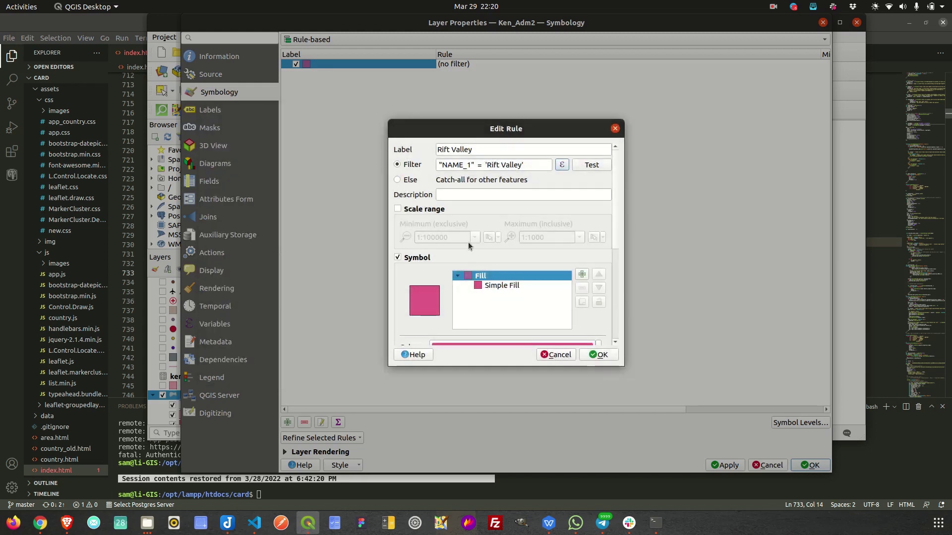
Step: Test the Rift Valley rule's filter against the layer's features
left_click_drag(530, 165, 430, 165)
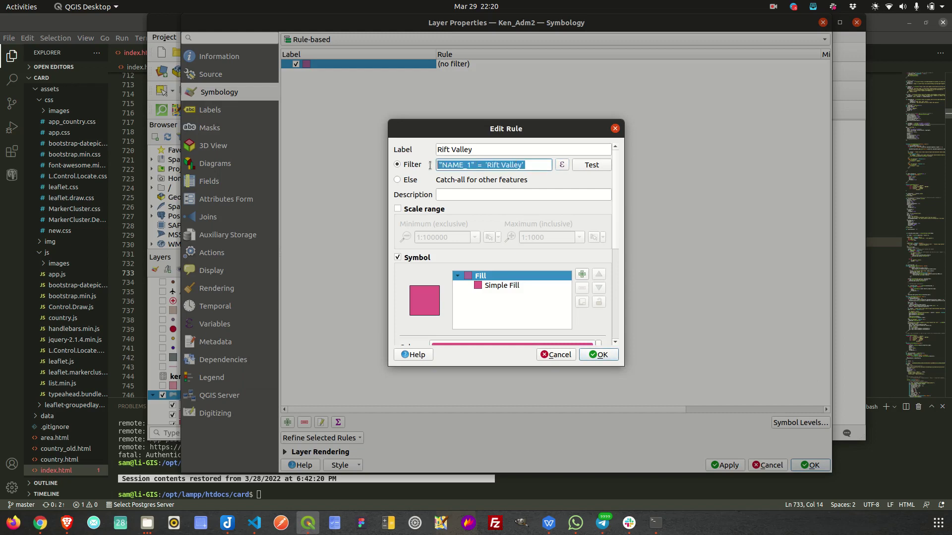
left_click(533, 163)
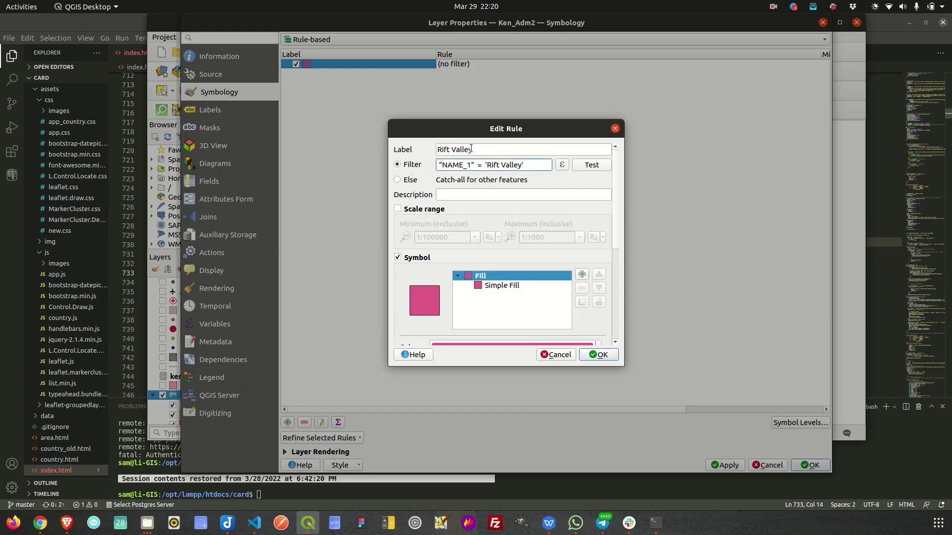
left_click(588, 169)
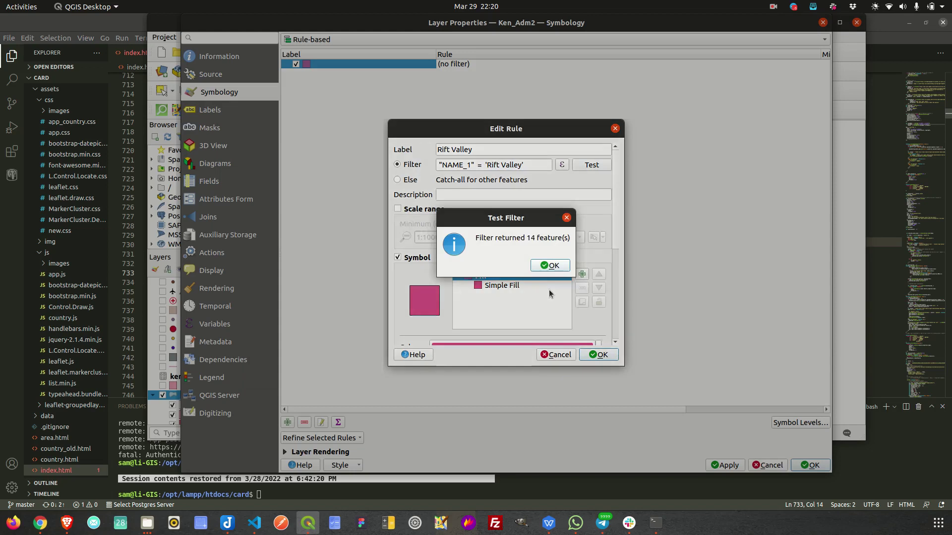
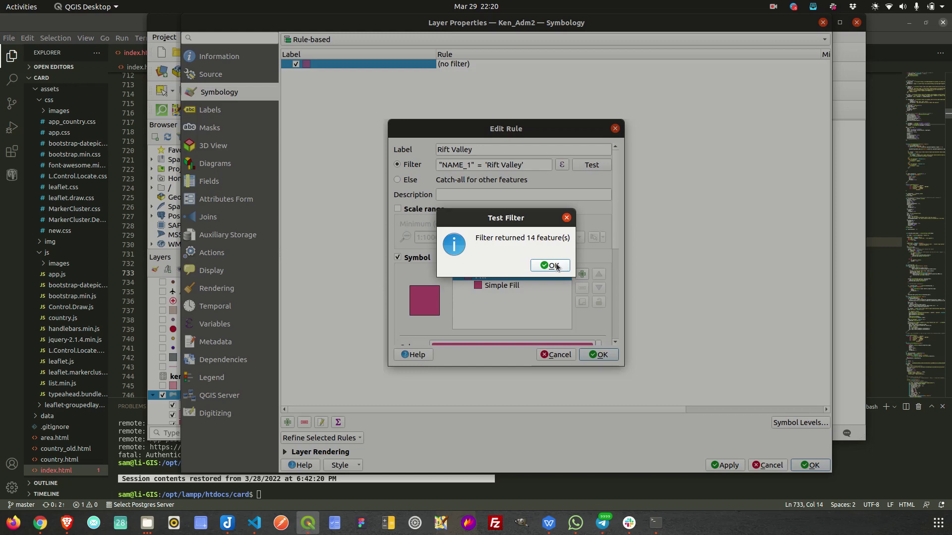
left_click(556, 267)
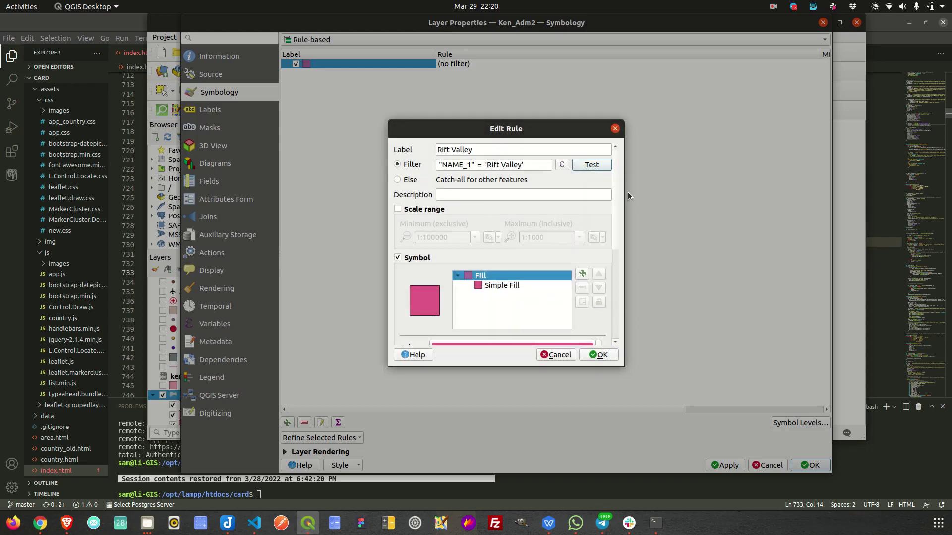
Step: Accept the Rift Valley rule with its Simple Fill symbol and apply the symbology to Ken_Adm2
left_click_drag(616, 191, 618, 224)
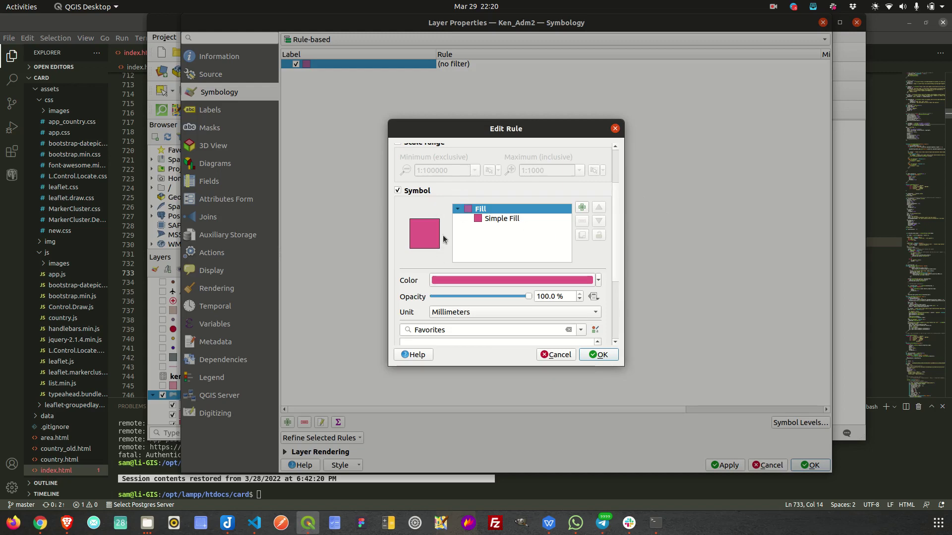
left_click(484, 221)
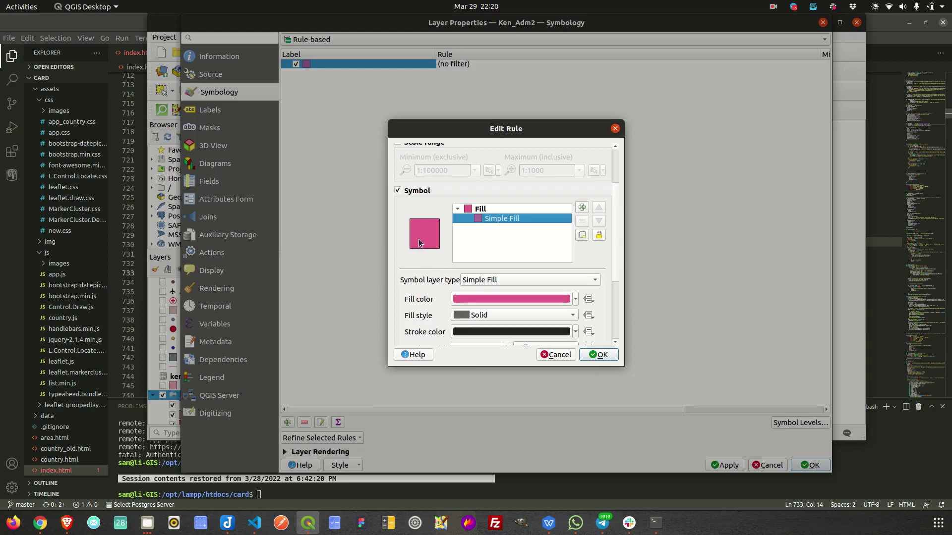
left_click(596, 354)
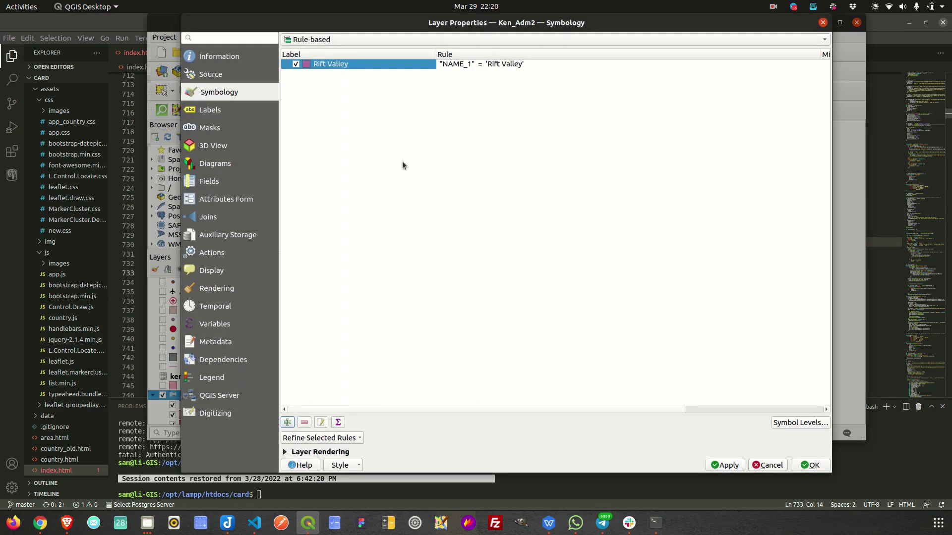
left_click(734, 466)
left_click(811, 465)
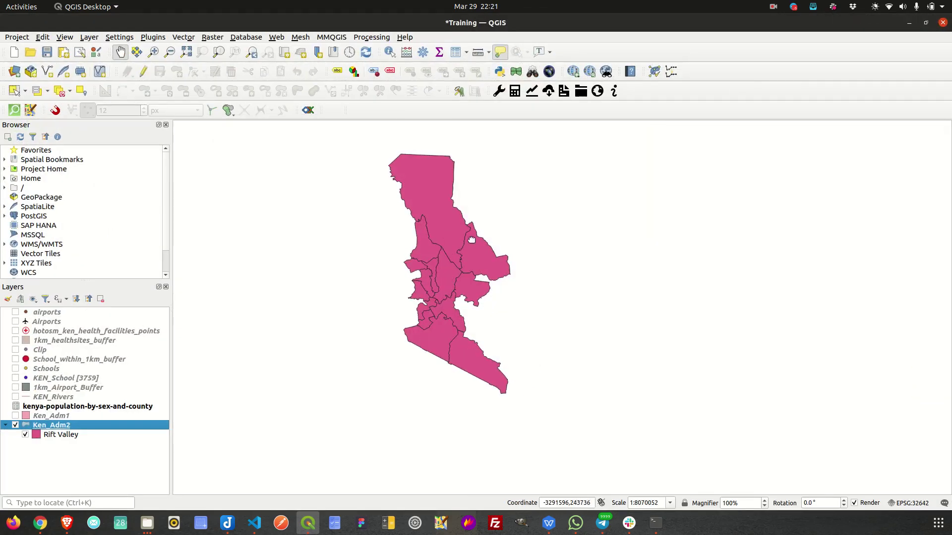
Step: Add a second Ken_Adm2 symbology rule labelled "Others" as the Else catch-all for other features, and apply the symbology
left_click_drag(385, 160, 390, 191)
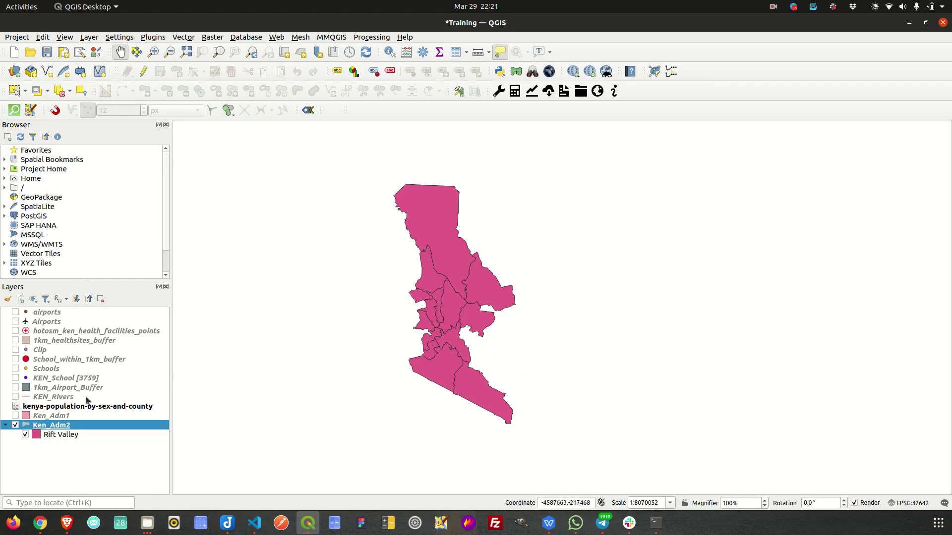
double_click(88, 426)
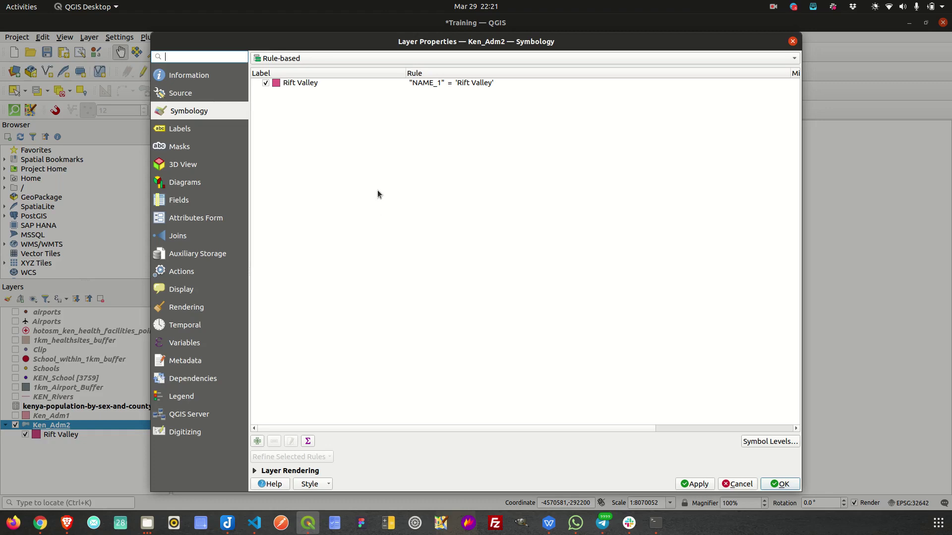
left_click(308, 83)
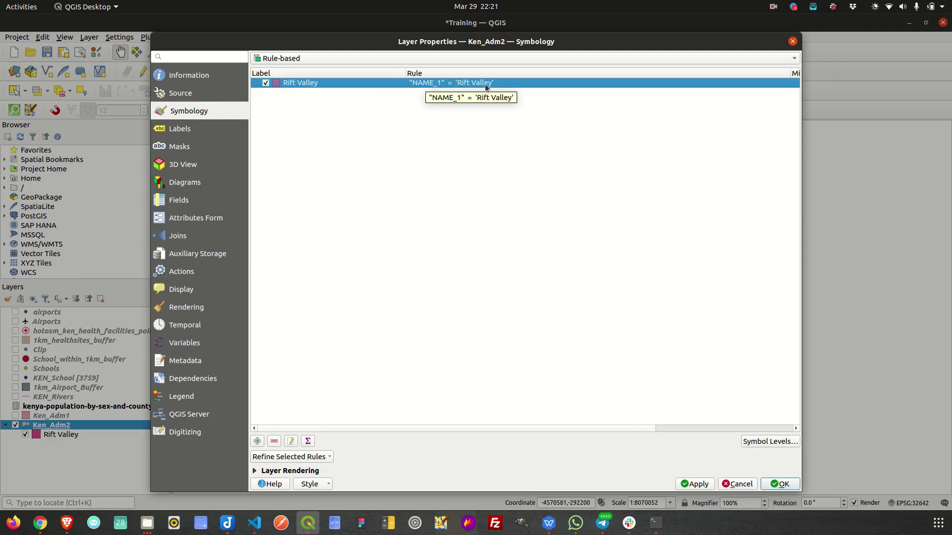
left_click(257, 441)
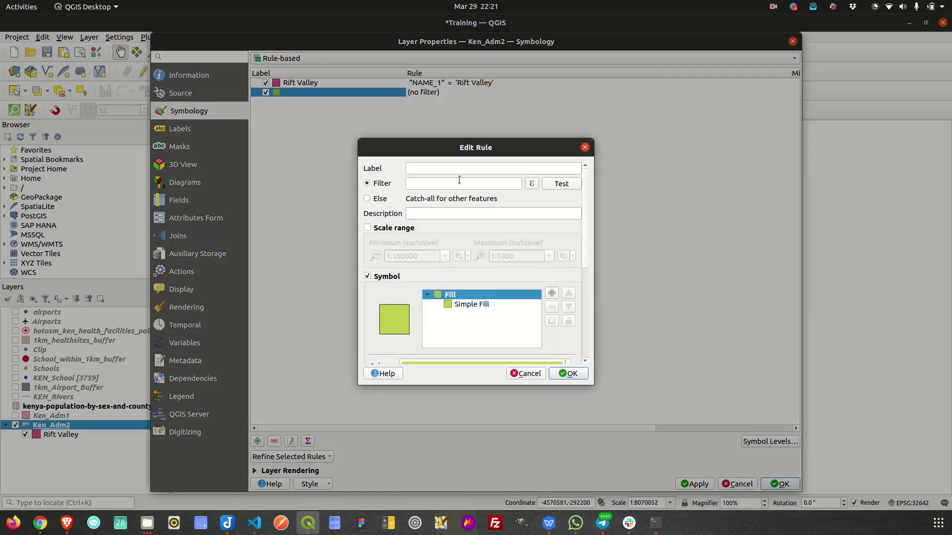
left_click(456, 171)
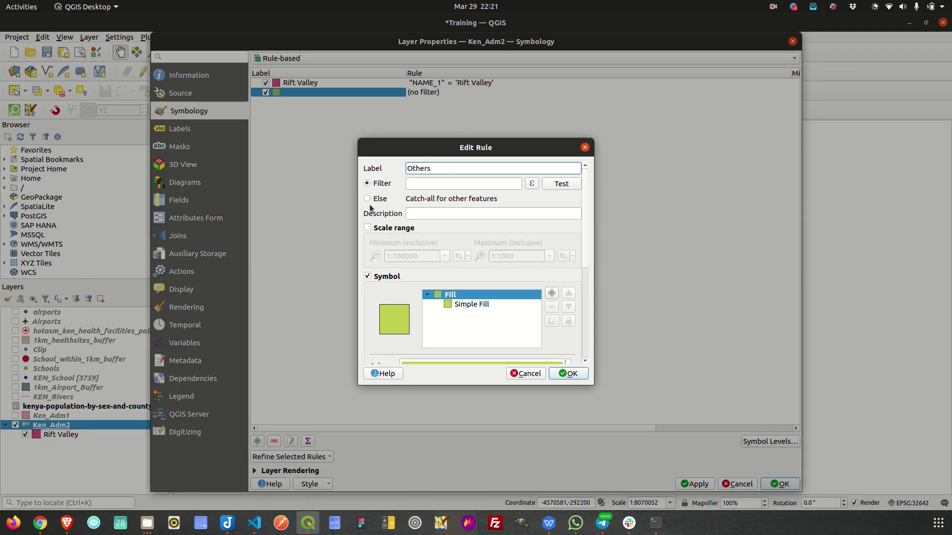
left_click(367, 200)
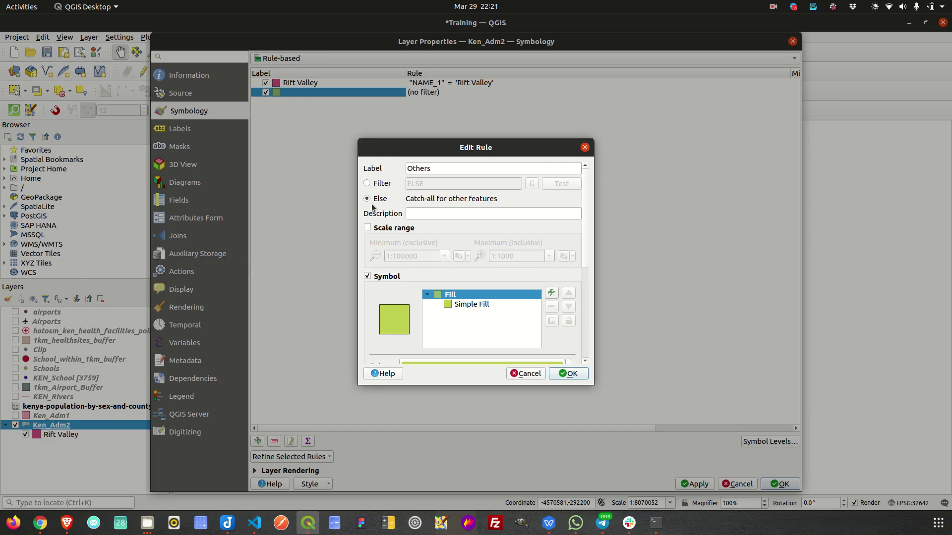
left_click(571, 375)
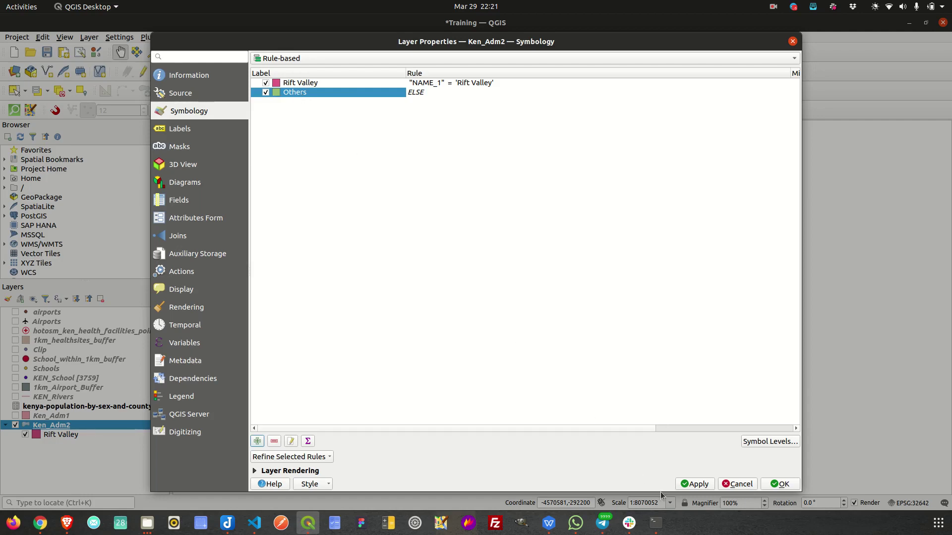
left_click(694, 484)
left_click(780, 485)
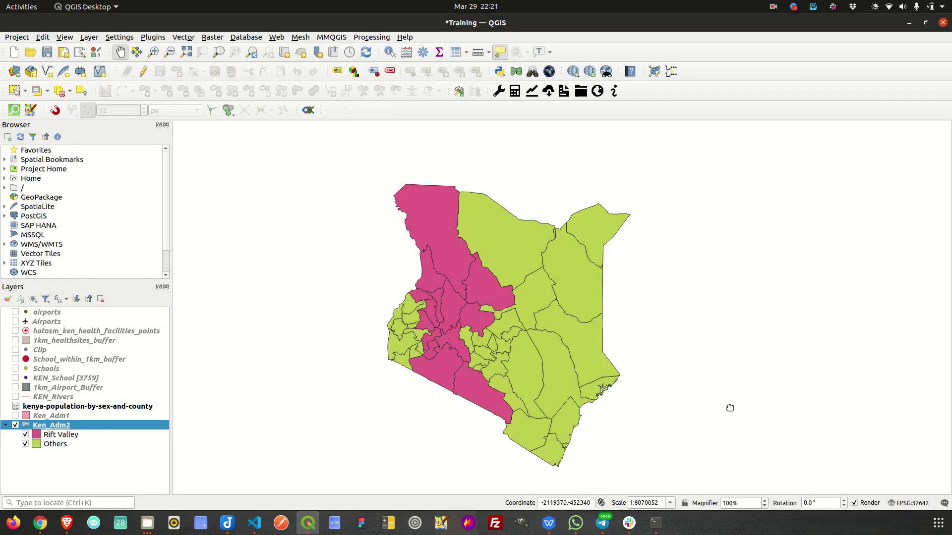
left_click_drag(596, 290, 586, 265)
mouse_move(586, 265)
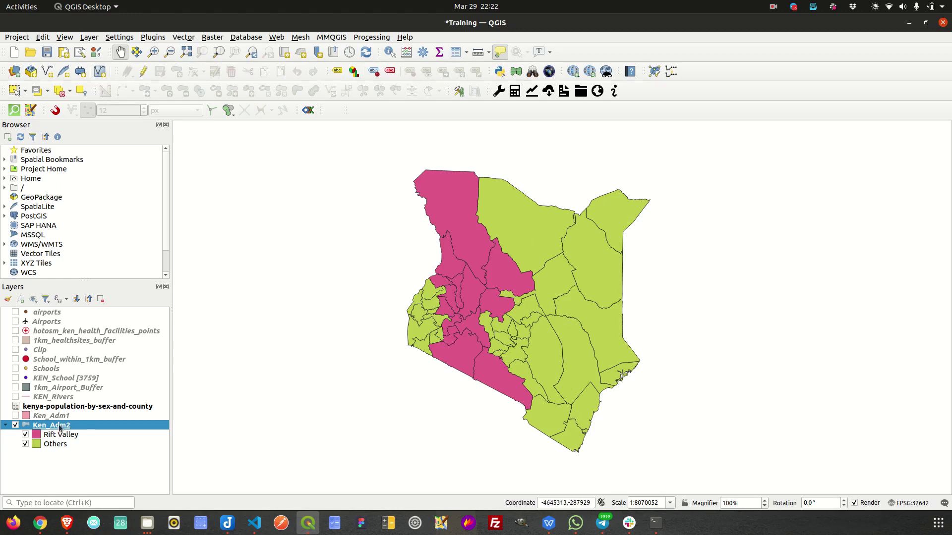
mouse_move(487, 278)
left_click_drag(500, 266, 500, 257)
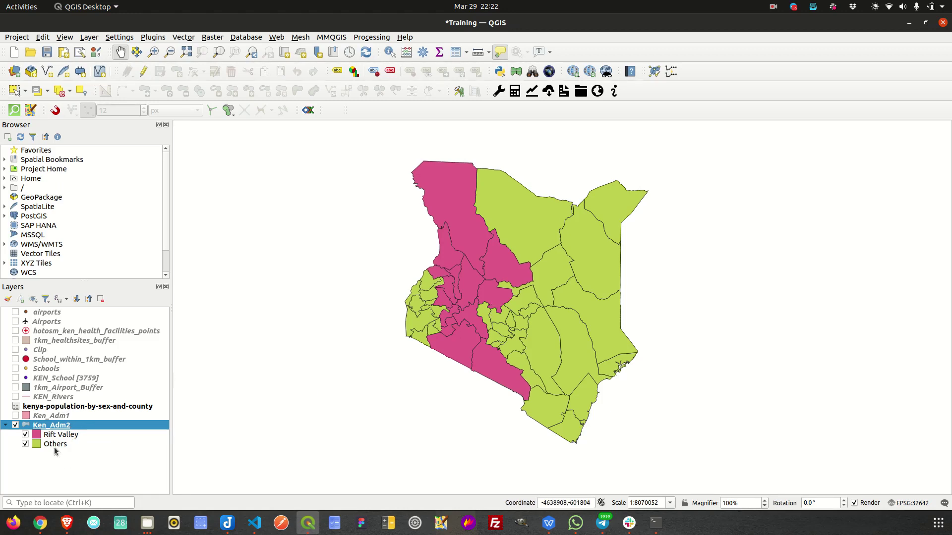
left_click_drag(502, 291, 505, 279)
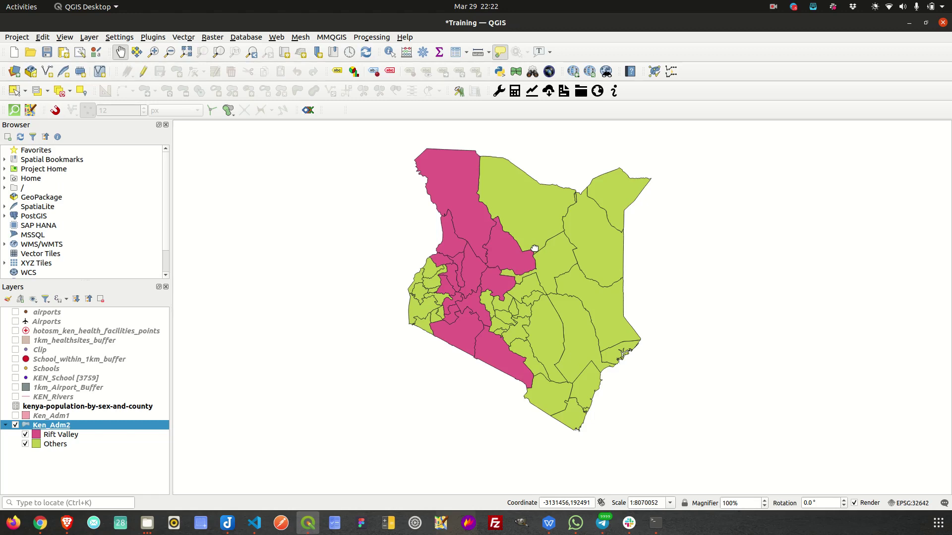
Step: Show the KEN_School points over the styled districts to view their distribution, and hide the layer again
left_click(15, 377)
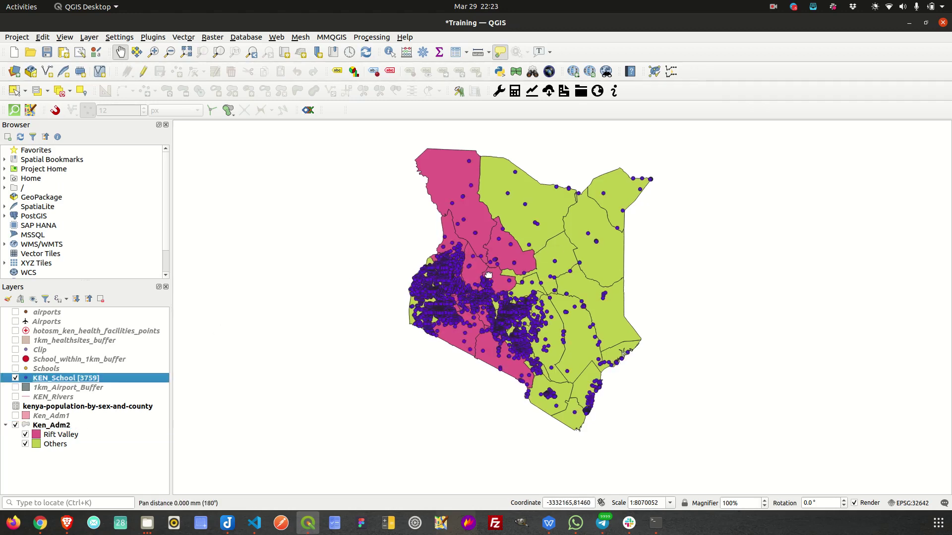
left_click_drag(457, 318, 456, 333)
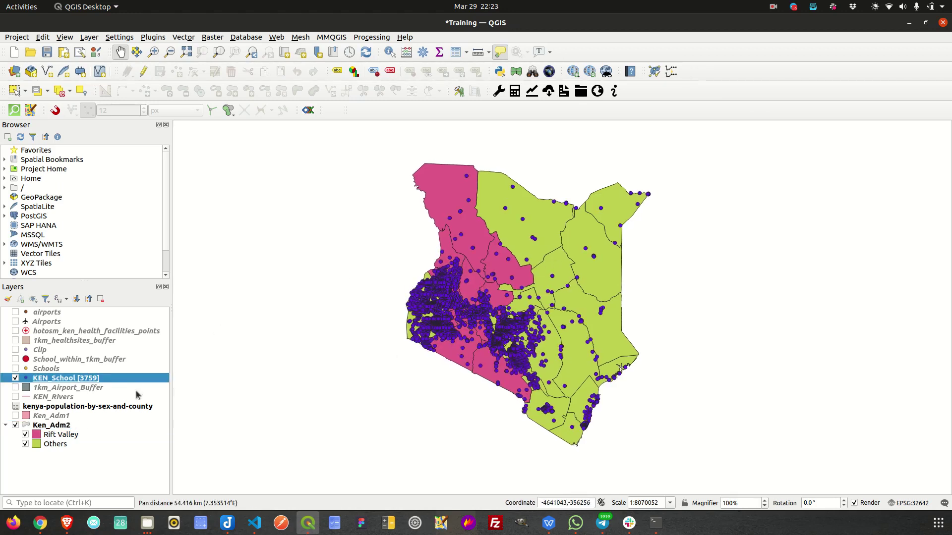
left_click(15, 379)
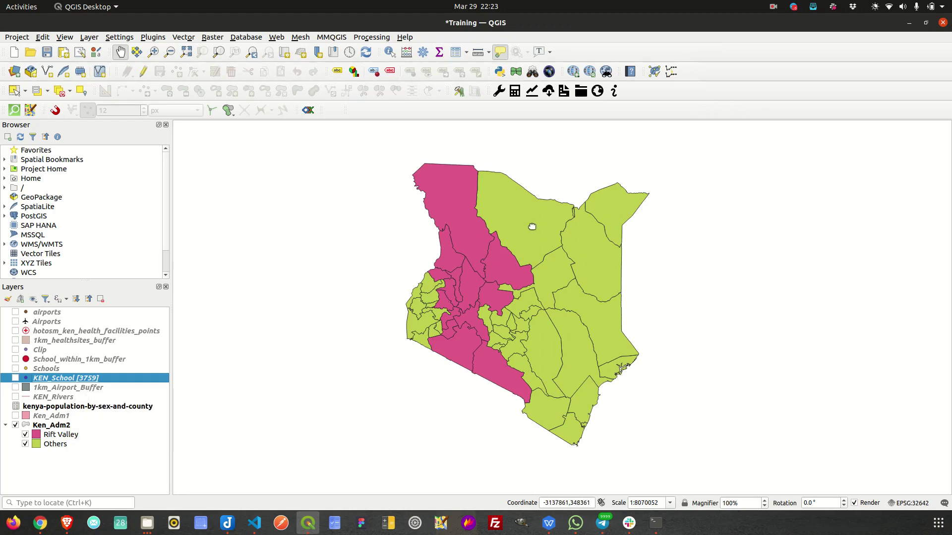
mouse_move(530, 232)
left_mouse_down()
mouse_move(528, 218)
mouse_move(529, 227)
left_mouse_up()
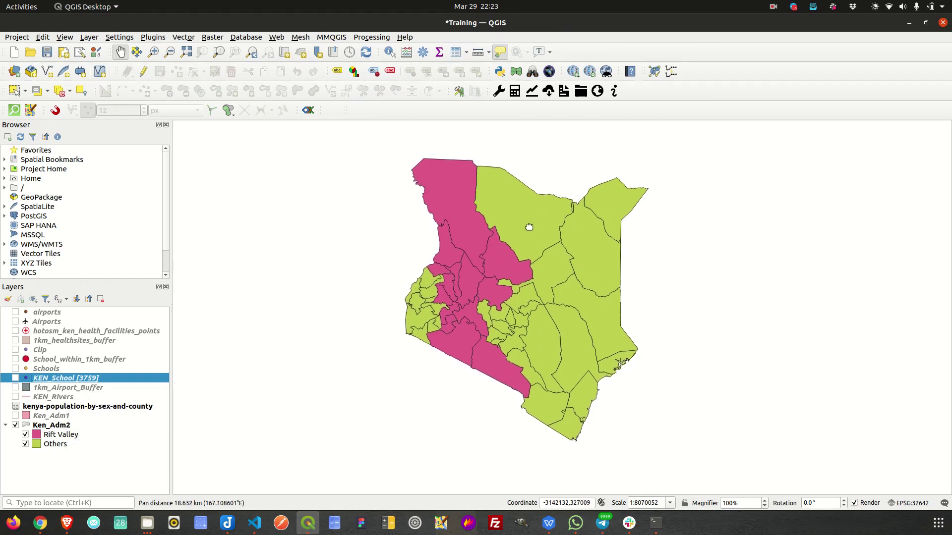
left_click(46, 426)
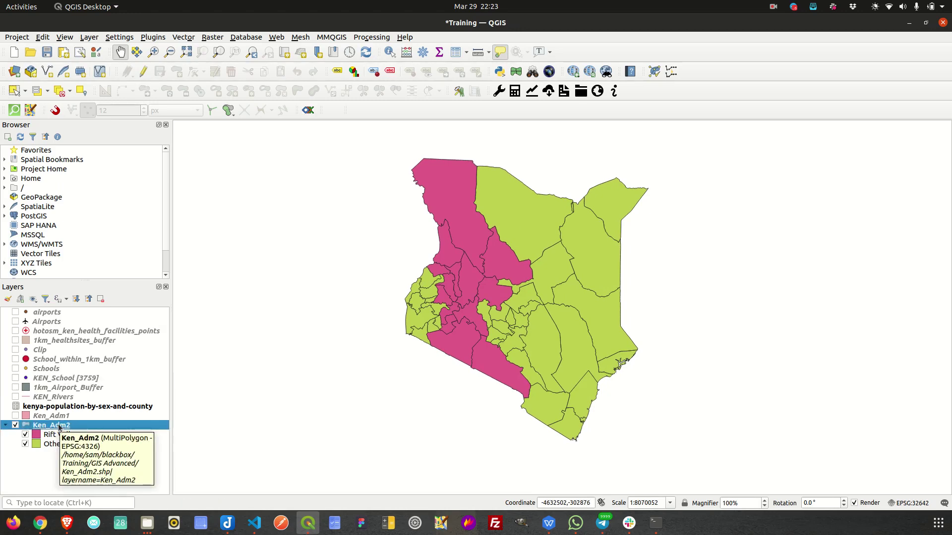
double_click(81, 425)
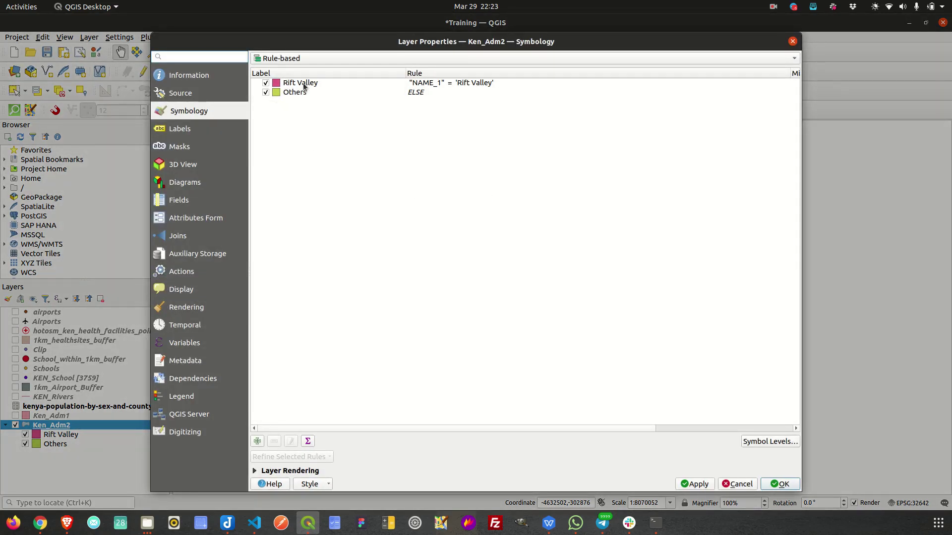
left_click(188, 130)
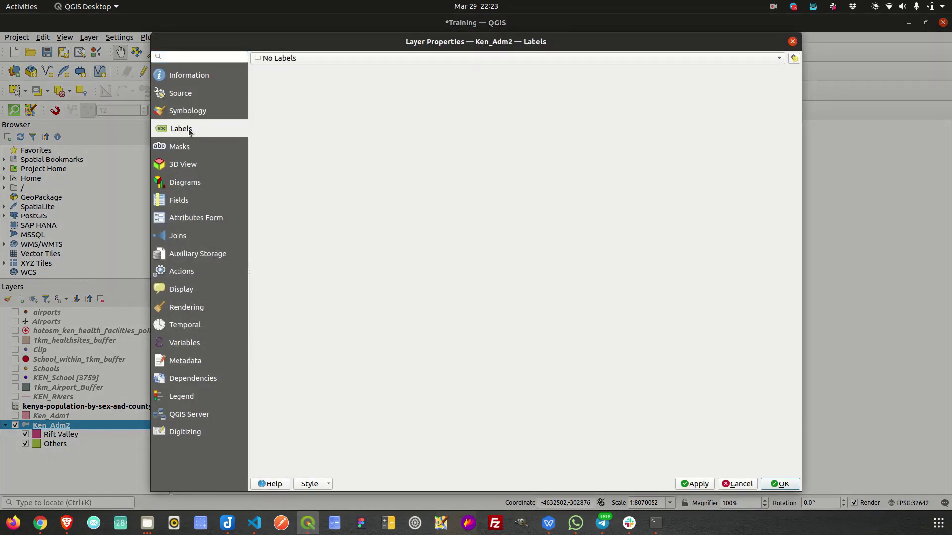
left_click(328, 68)
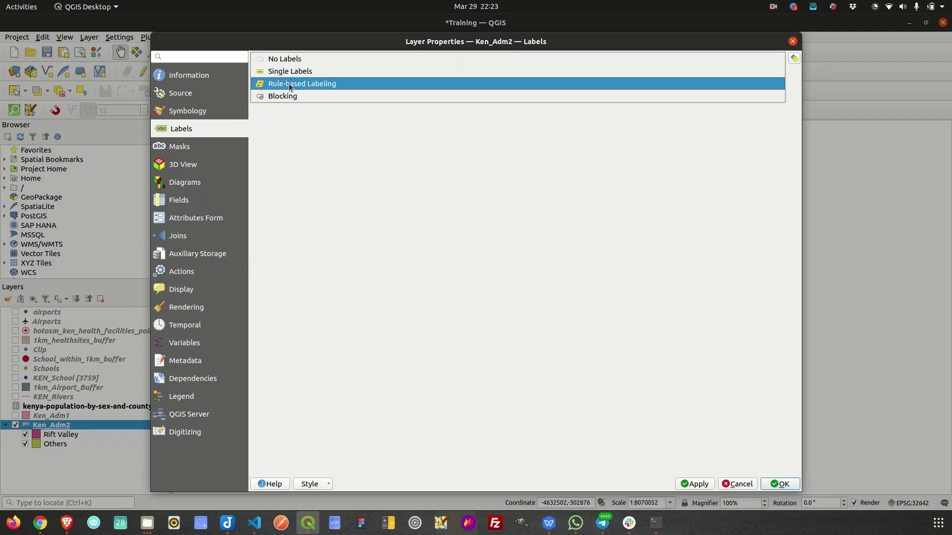
left_click(337, 83)
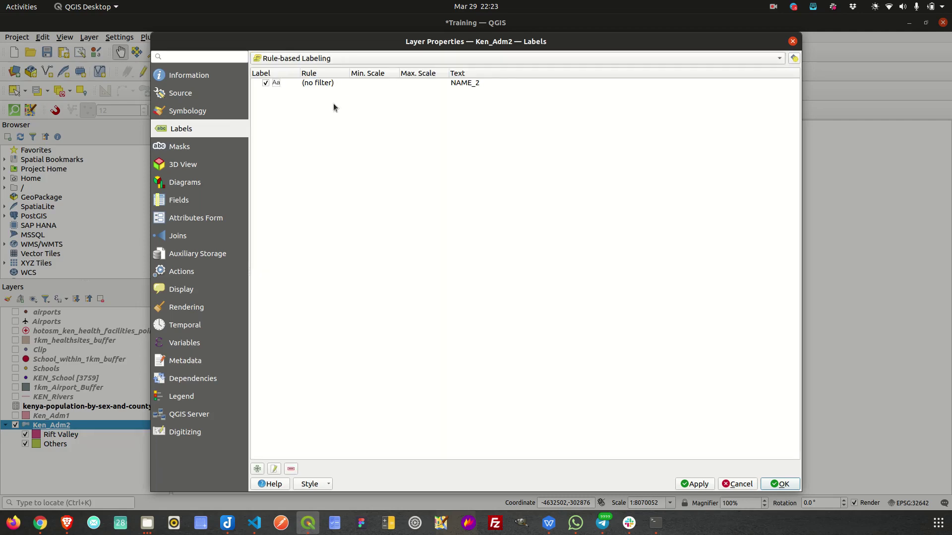
left_click(793, 41)
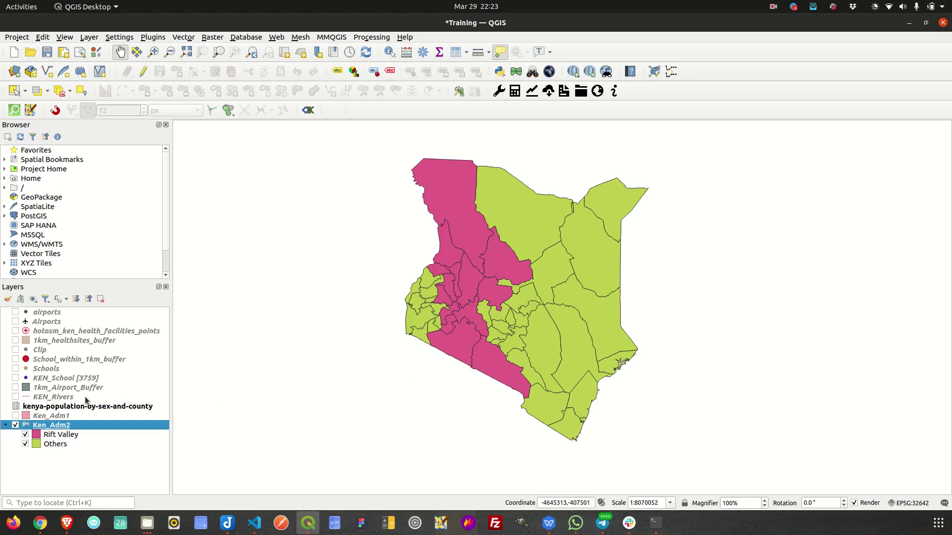
Step: Switch Ken_Adm2 to rule-based labeling and replace the default unfiltered rule with a new one described as "Rift Valley"
double_click(64, 425)
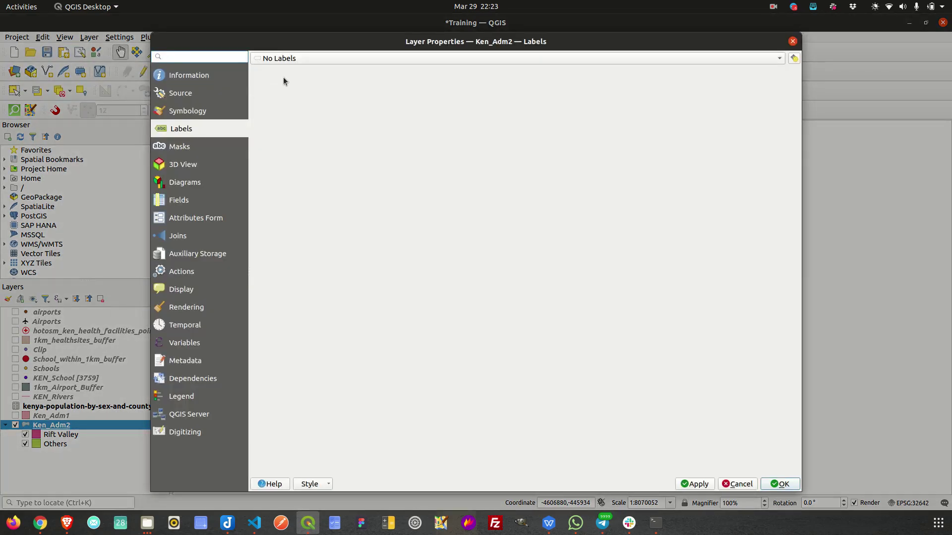
left_click(297, 59)
left_click(310, 83)
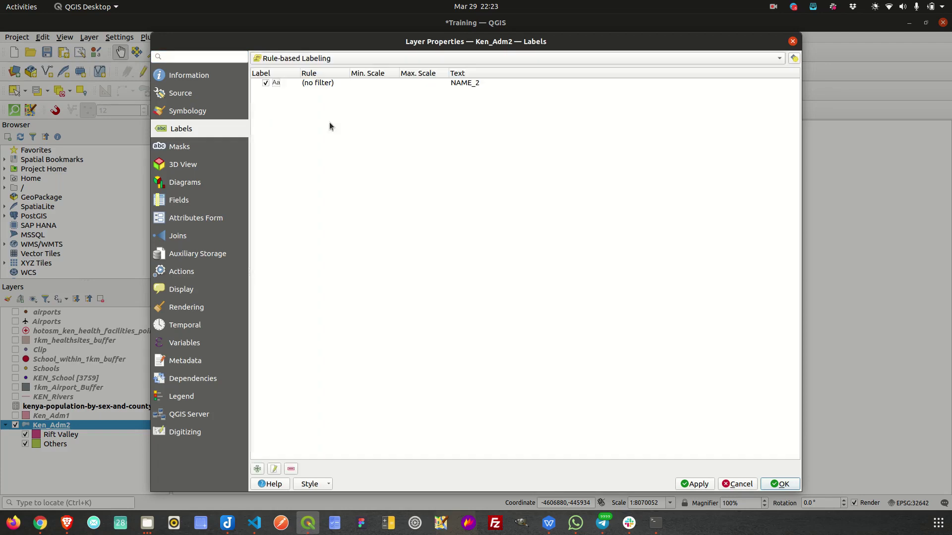
left_click(355, 85)
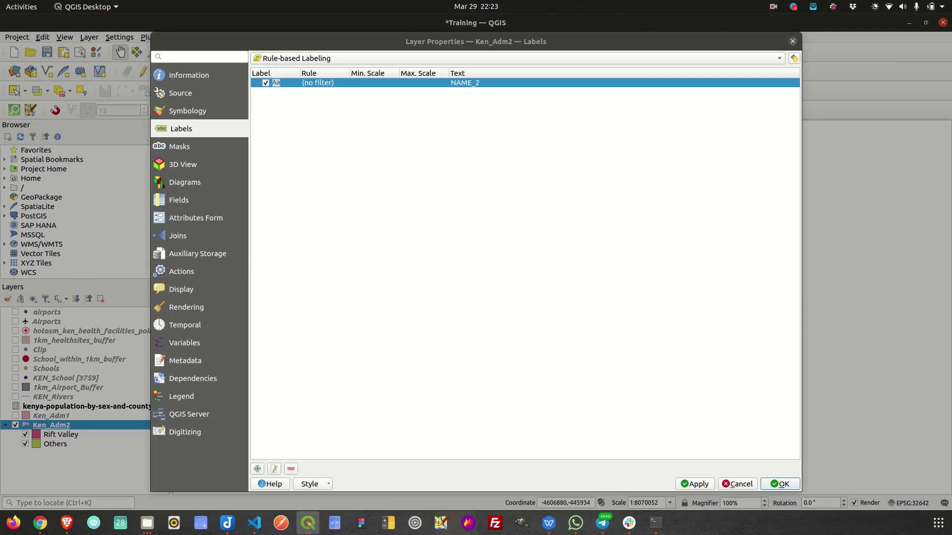
left_click(291, 469)
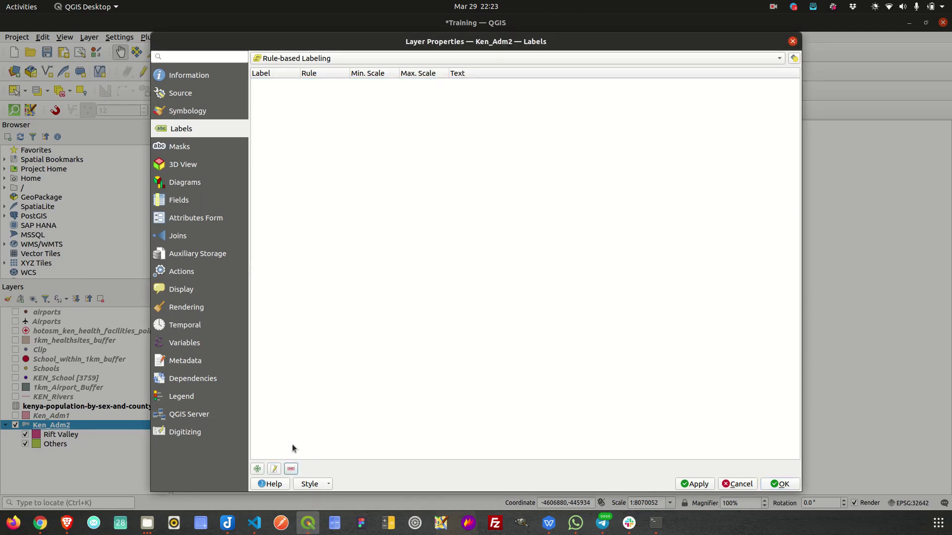
left_click(257, 469)
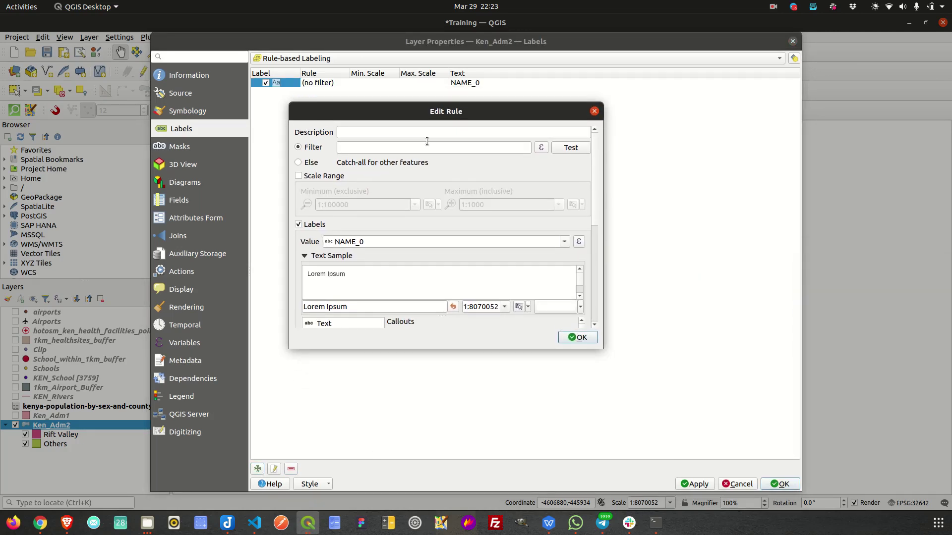
left_click(406, 133)
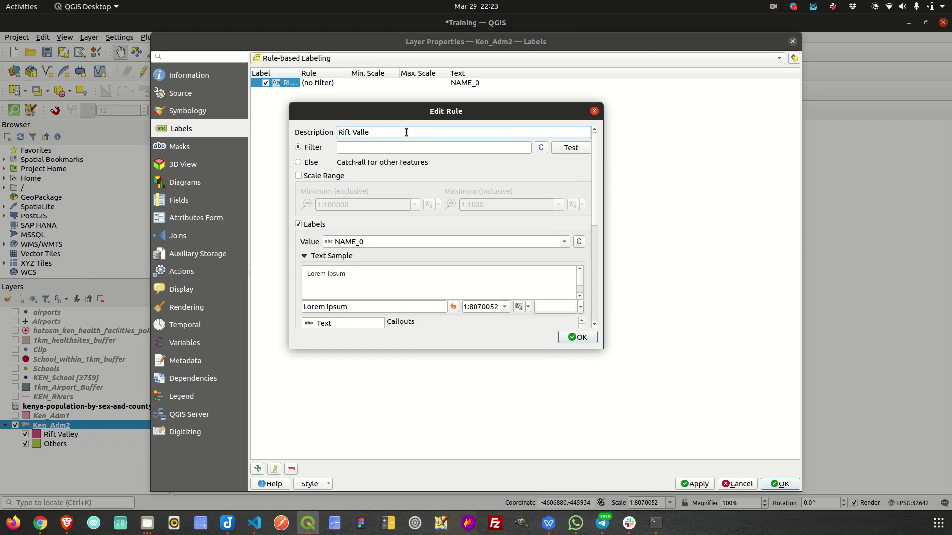
Step: Build the label rule's filter expression "NAME_1" = 'Rift Valley' from the layer's fields and unique values
left_click(540, 148)
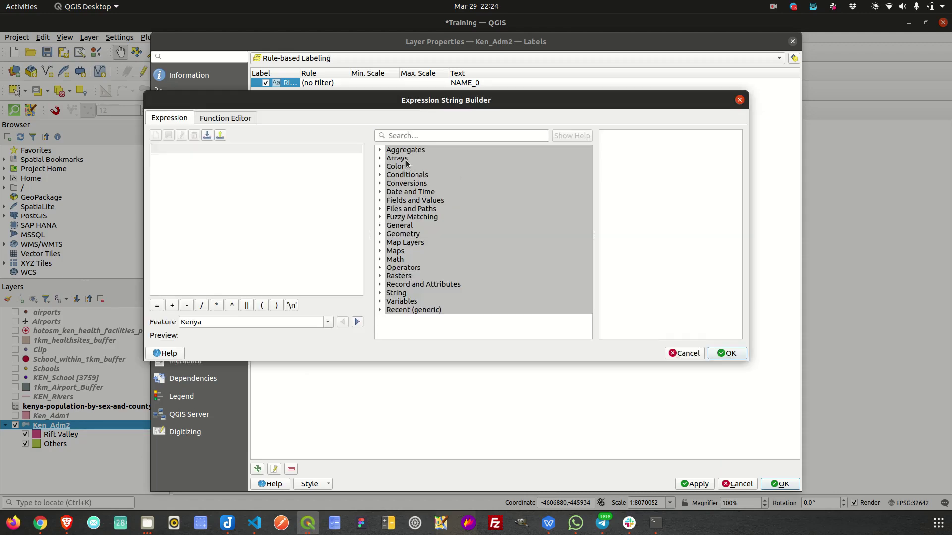
left_click(380, 202)
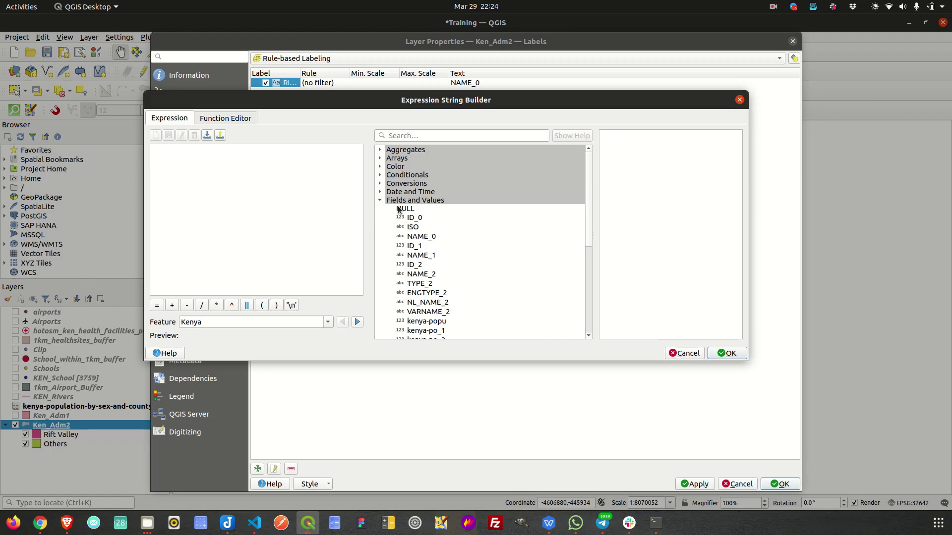
scroll(399, 209, "down", 1)
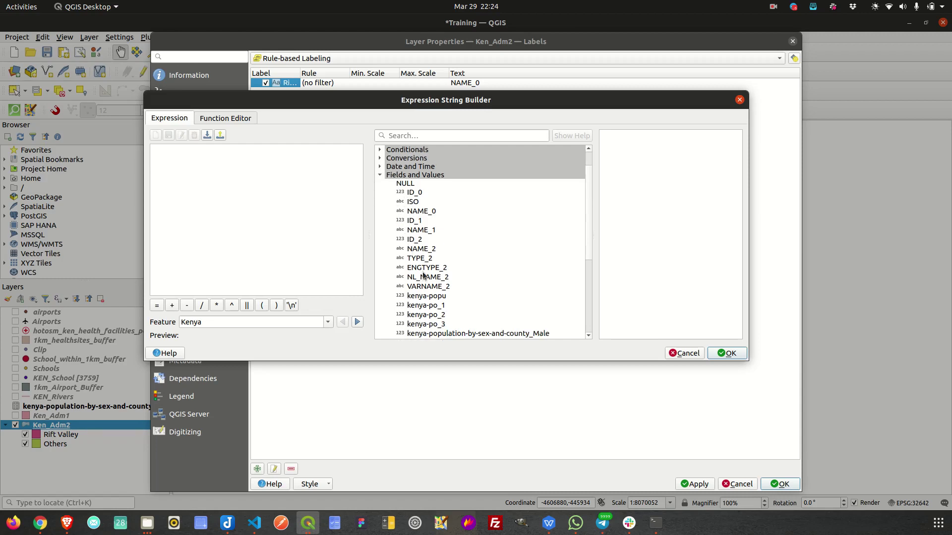
scroll(429, 266, "down", 2)
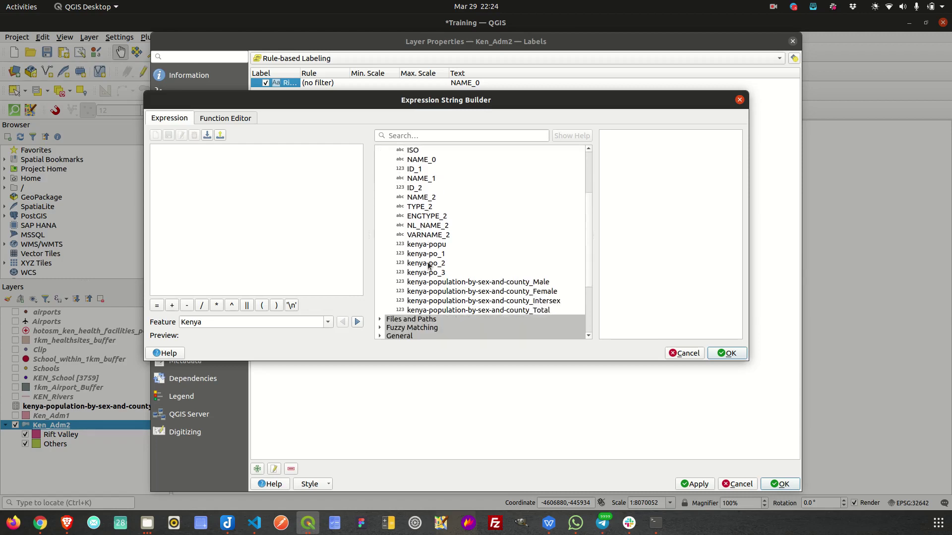
scroll(426, 239, "up", 2)
double_click(424, 231)
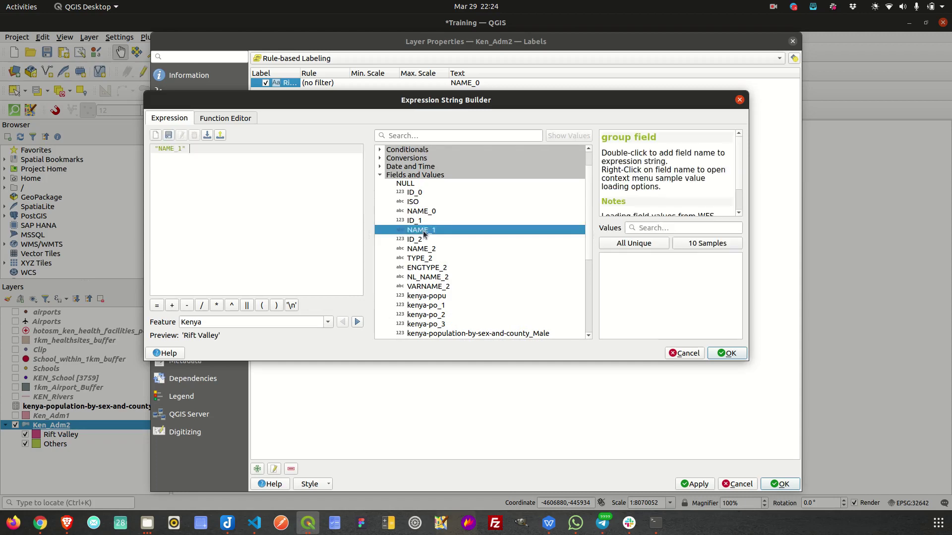
left_click(156, 305)
left_click(626, 246)
left_click(626, 308)
double_click(626, 308)
left_click(727, 353)
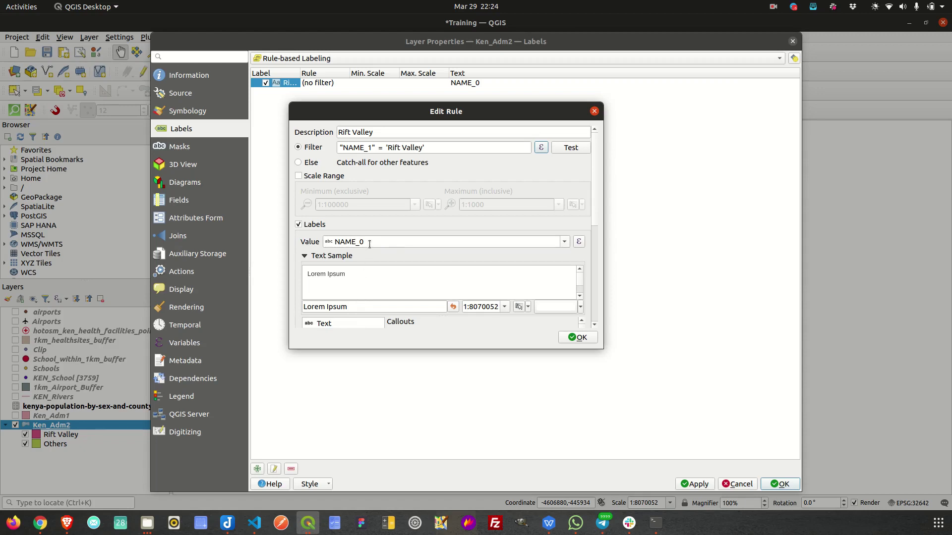
Step: Set the Rift Valley label rule to take its label text from the NAME_2 field
left_click(565, 242)
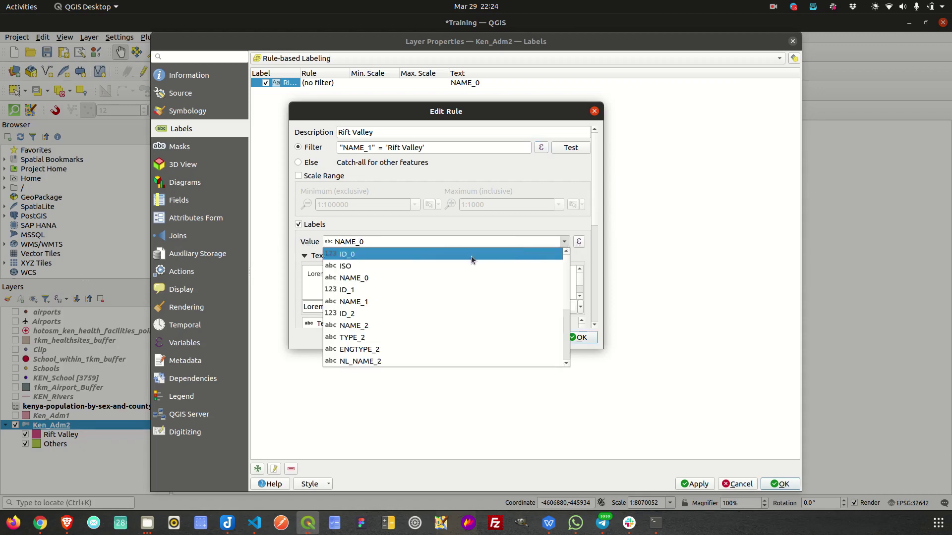
left_click(366, 326)
scroll(595, 223, "down", 2)
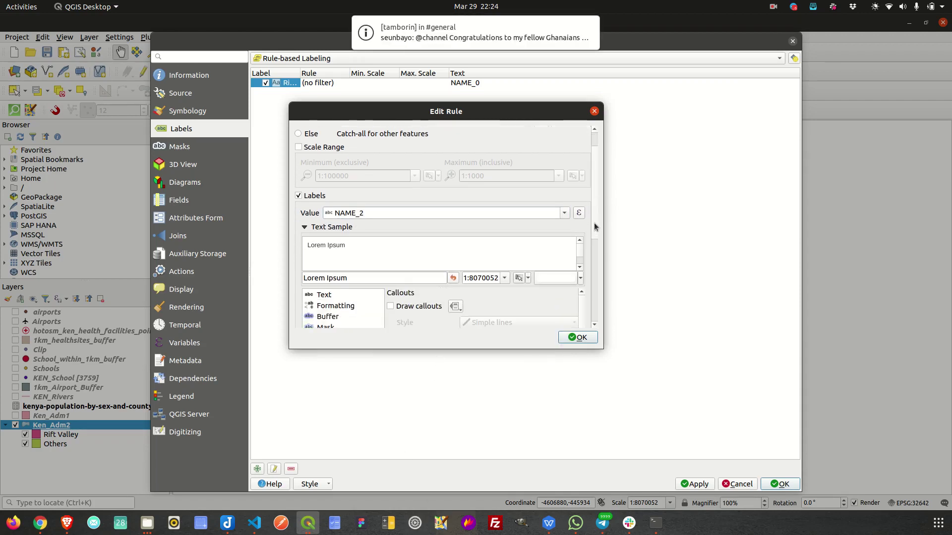
Step: Confirm the Rift Valley label rule and apply the rule-based labels to the Ken_Adm2 layer
scroll(595, 226, "down", 1)
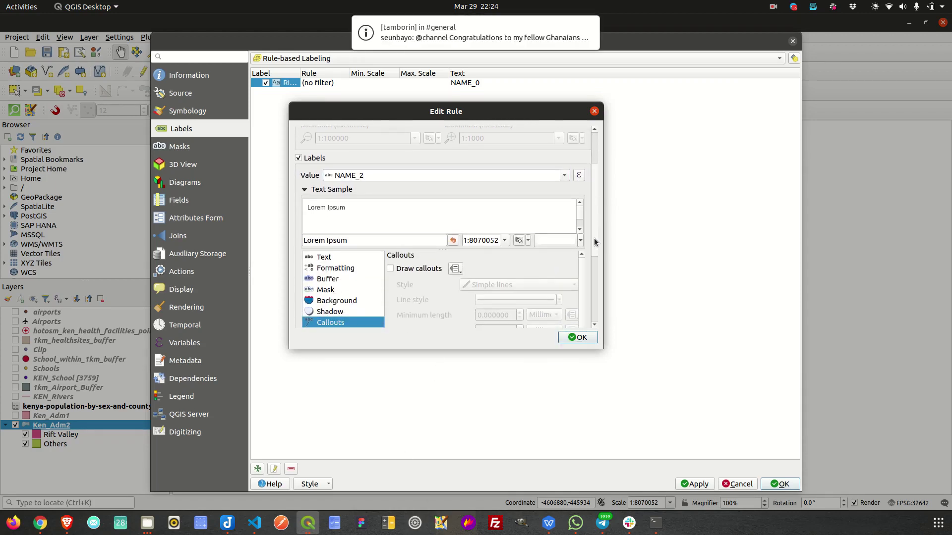
left_click(589, 27)
scroll(347, 318, "down", 1)
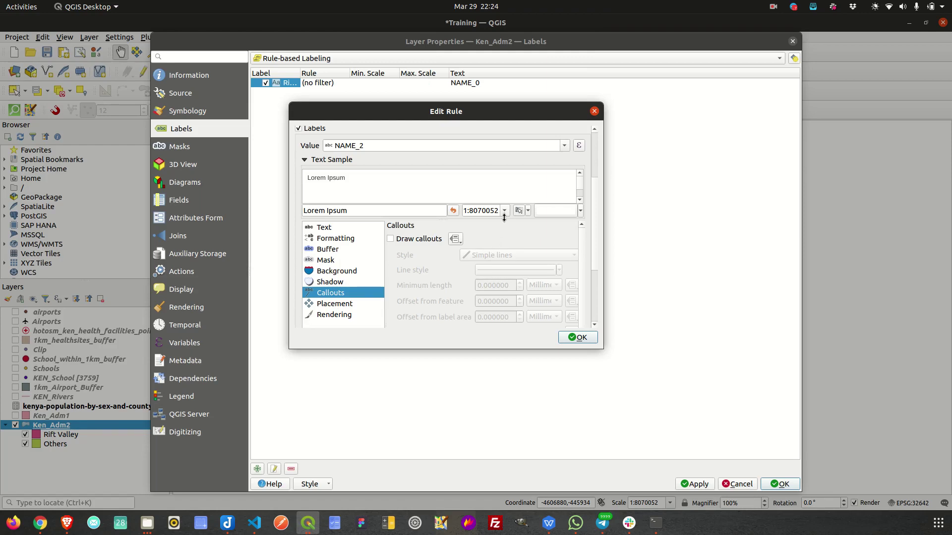
left_click_drag(598, 239, 593, 197)
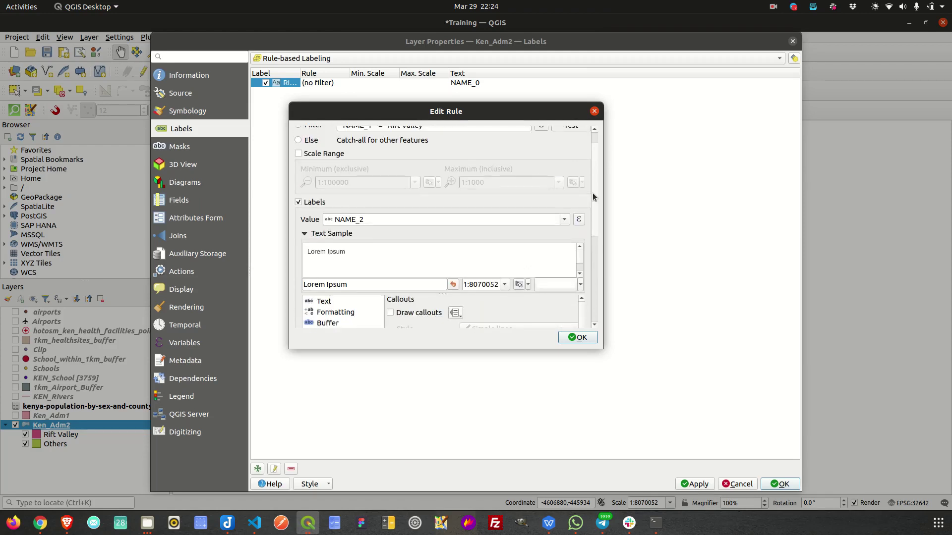
left_click(570, 338)
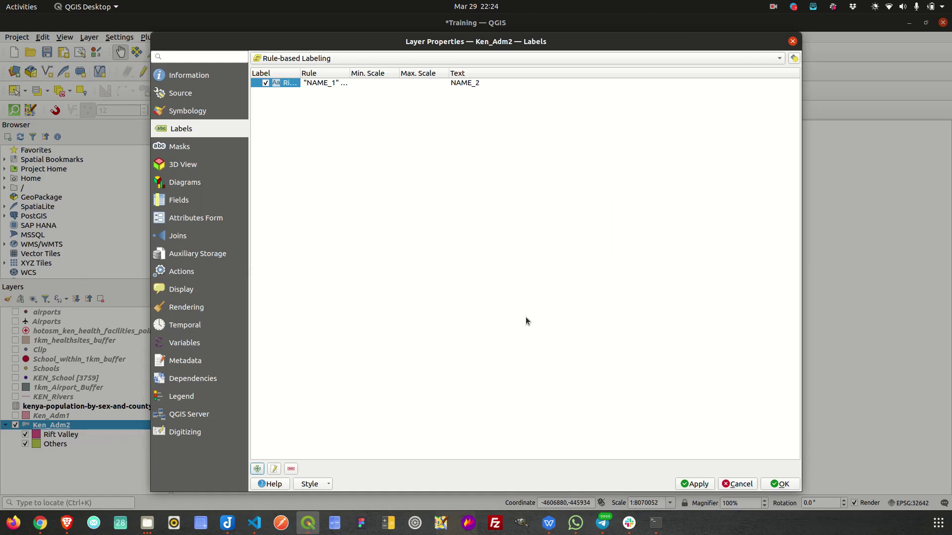
left_click(701, 485)
left_click(795, 486)
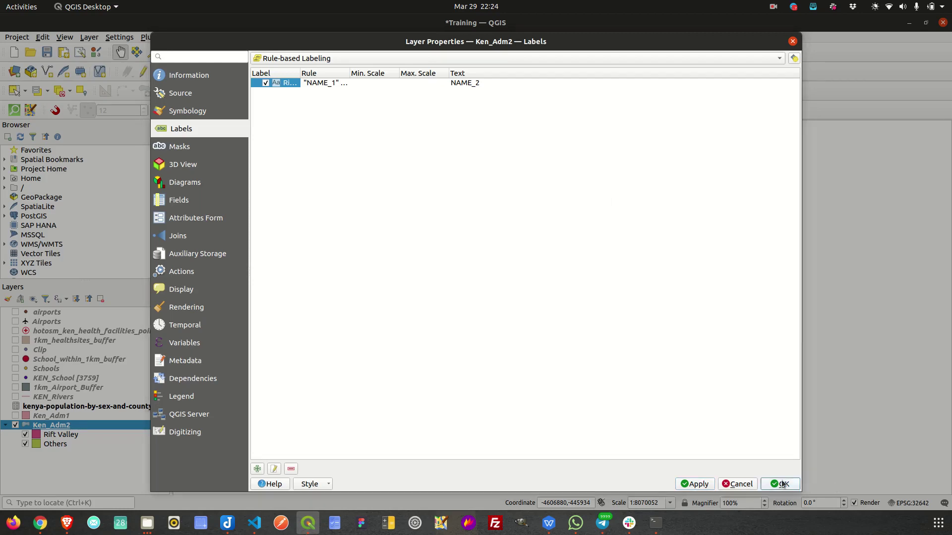
Step: Examine the district name labels across the Rift Valley area of the map at different scales
scroll(451, 296, "up", 2)
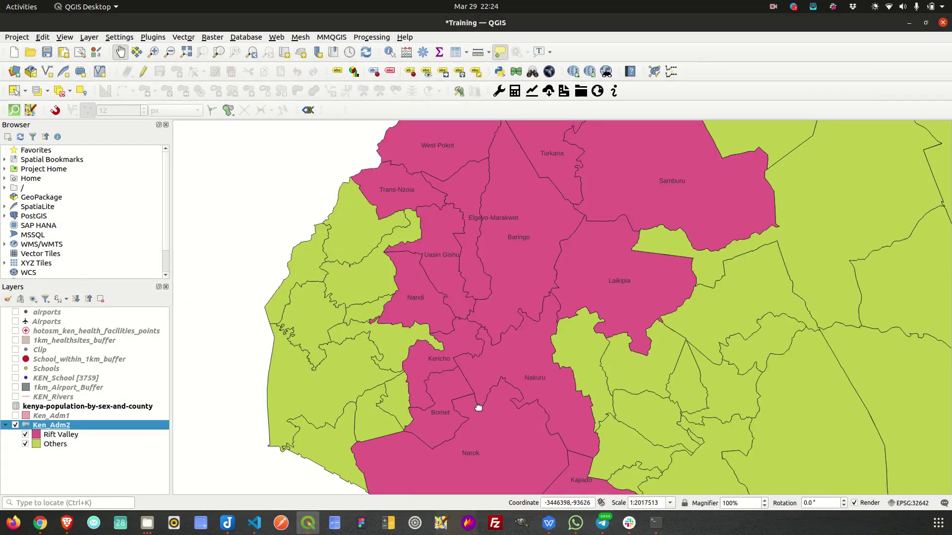
left_click_drag(480, 404, 450, 330)
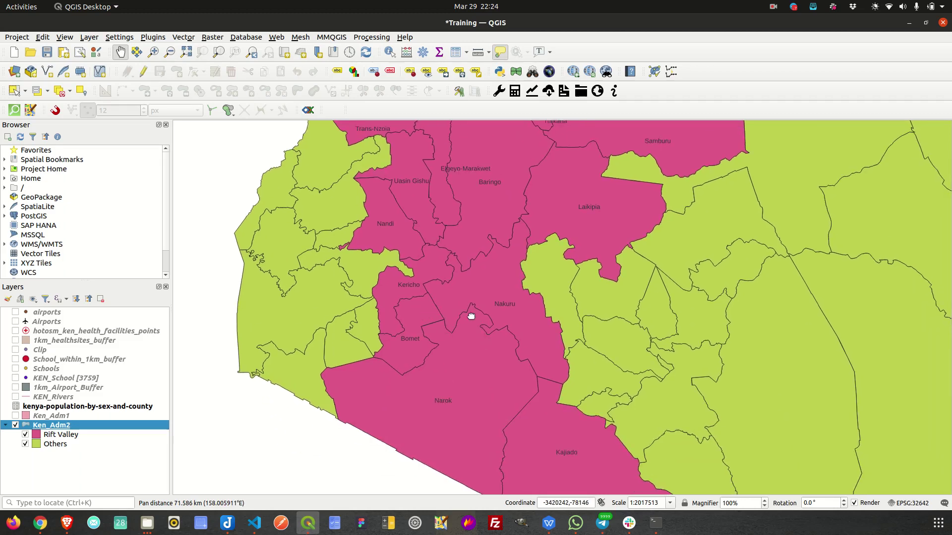
scroll(463, 283, "down", 1)
left_click_drag(476, 225, 453, 301)
scroll(446, 369, "down", 1)
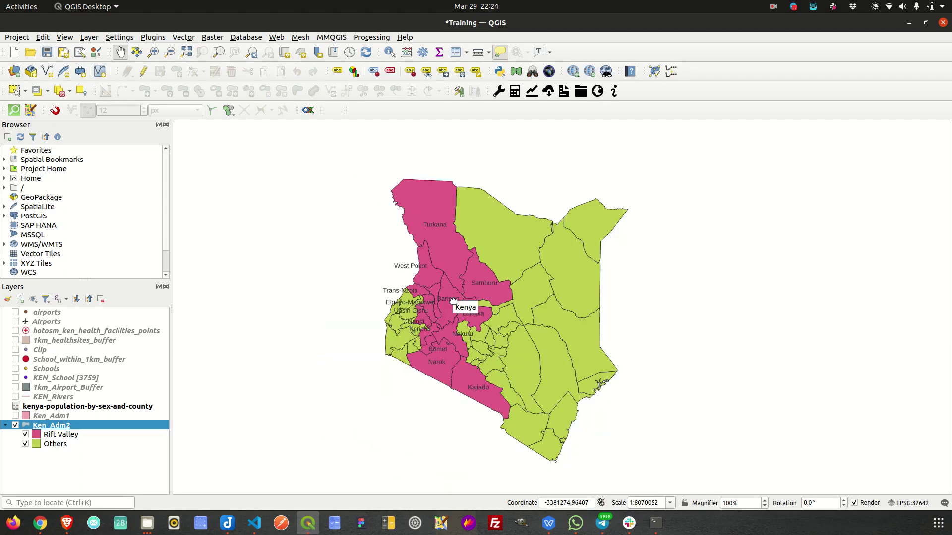
scroll(526, 353, "up", 1)
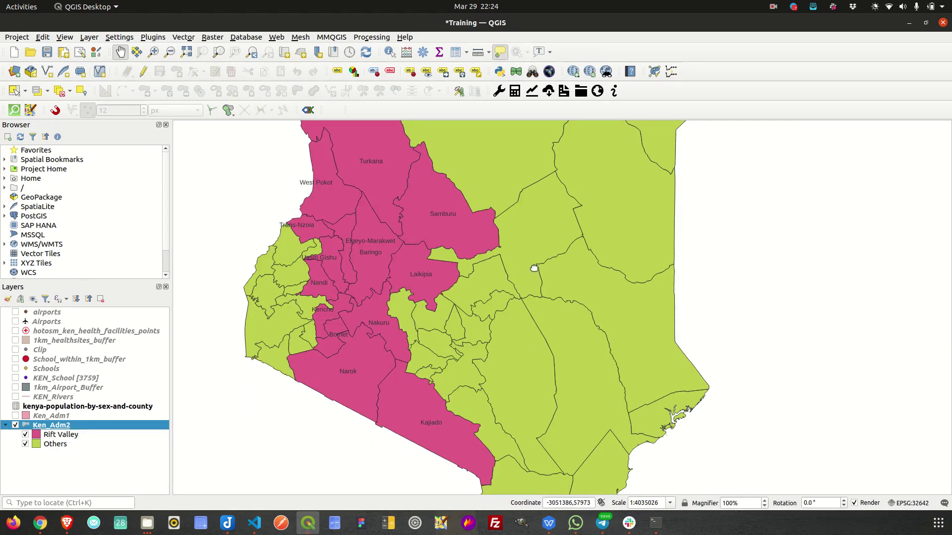
scroll(534, 269, "down", 1)
left_click_drag(530, 265, 547, 279)
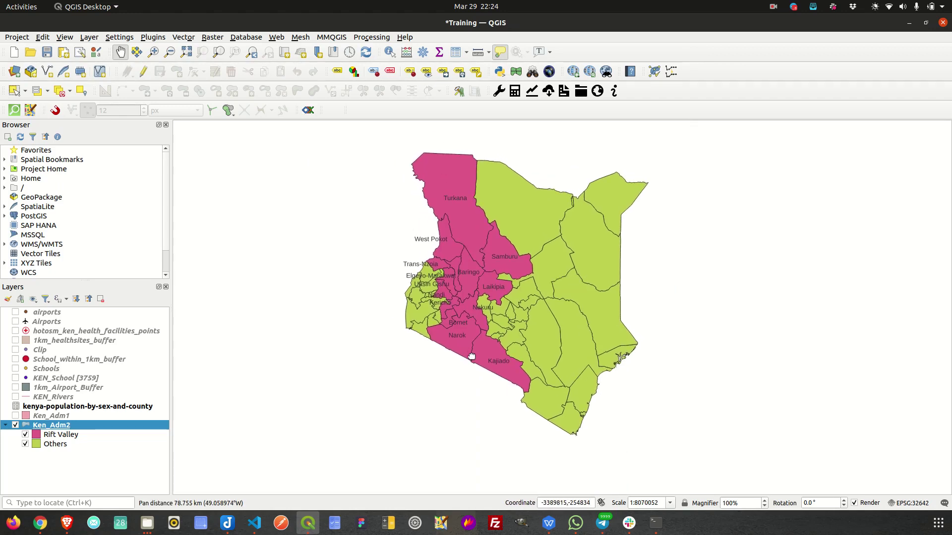
Step: Hide the Ken_Adm2 layer, show the KEN_School layer and open the KEN_School attribute table
left_click(15, 426)
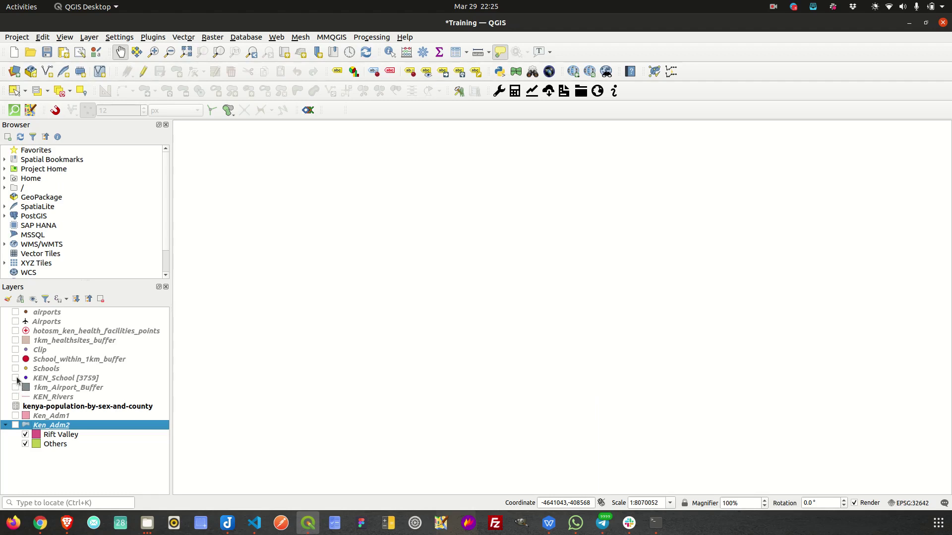
left_click(15, 378)
right_click(98, 379)
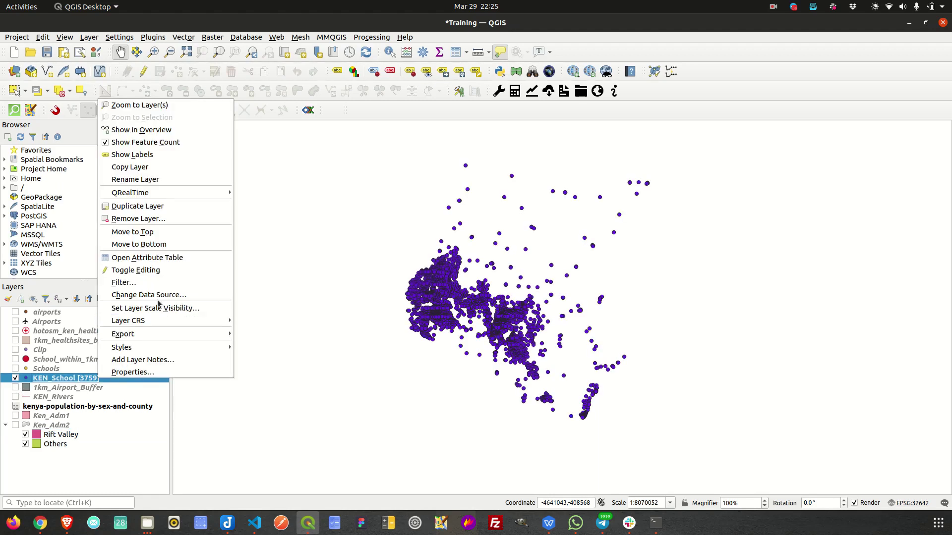
left_click(185, 258)
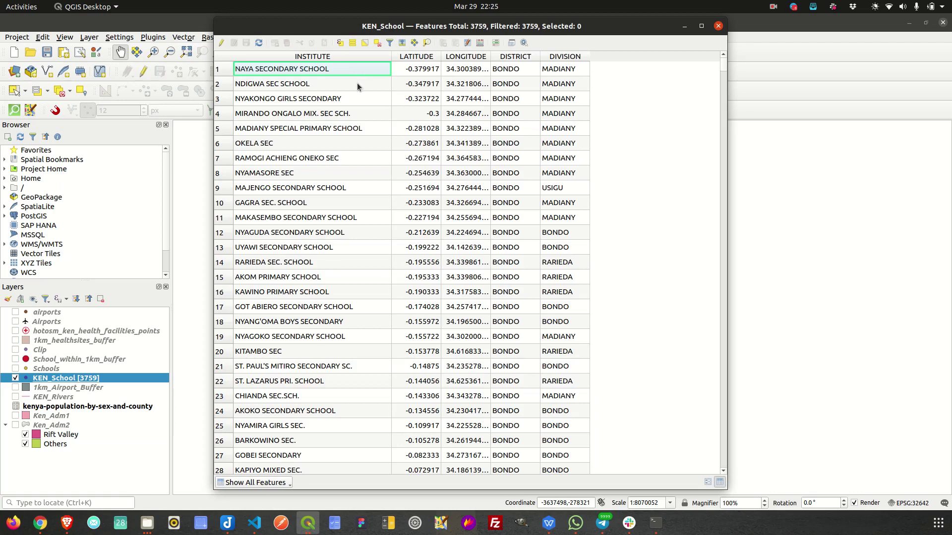
Step: Look through the school names in the INSTITUTE column of the KEN_School attribute table
scroll(358, 169, "down", 6)
scroll(341, 172, "up", 6)
scroll(292, 293, "down", 20)
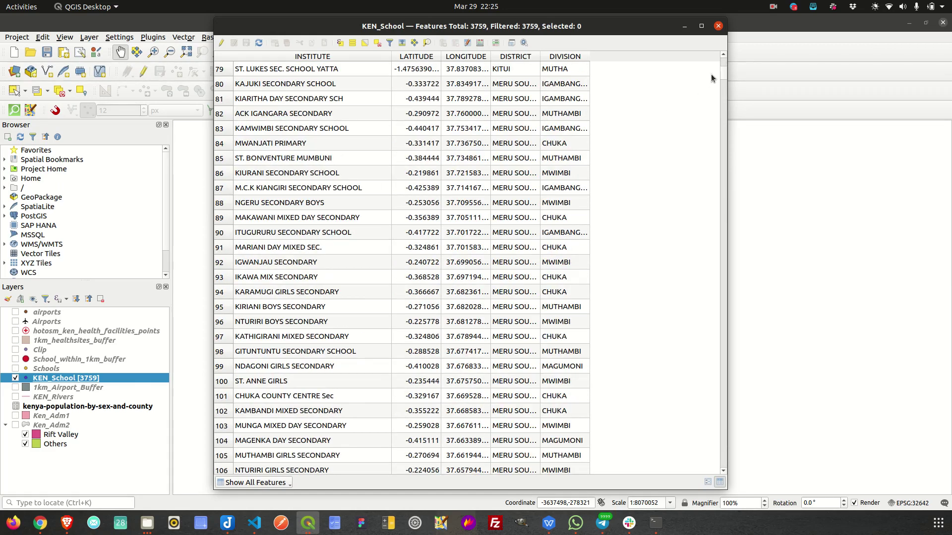
mouse_move(722, 73)
left_mouse_down()
mouse_move(721, 129)
mouse_move(720, 60)
left_mouse_up()
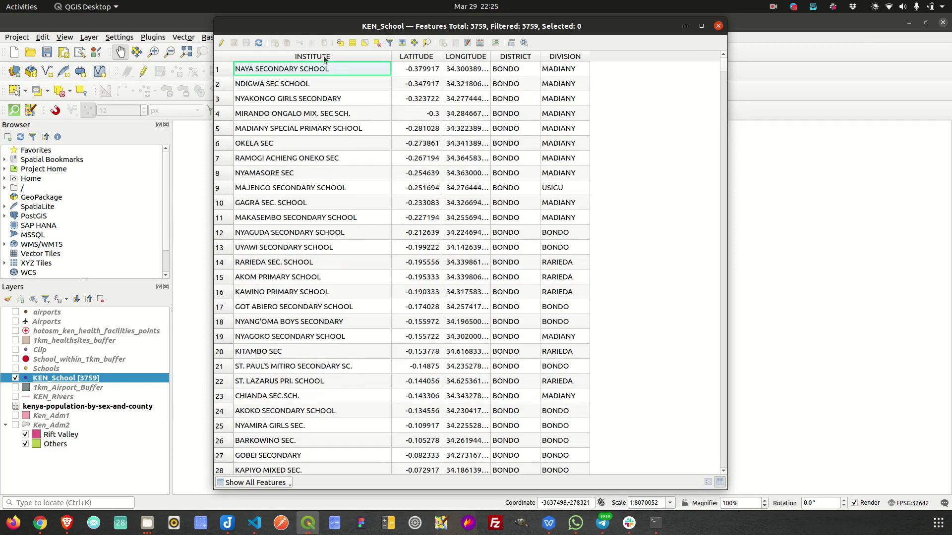
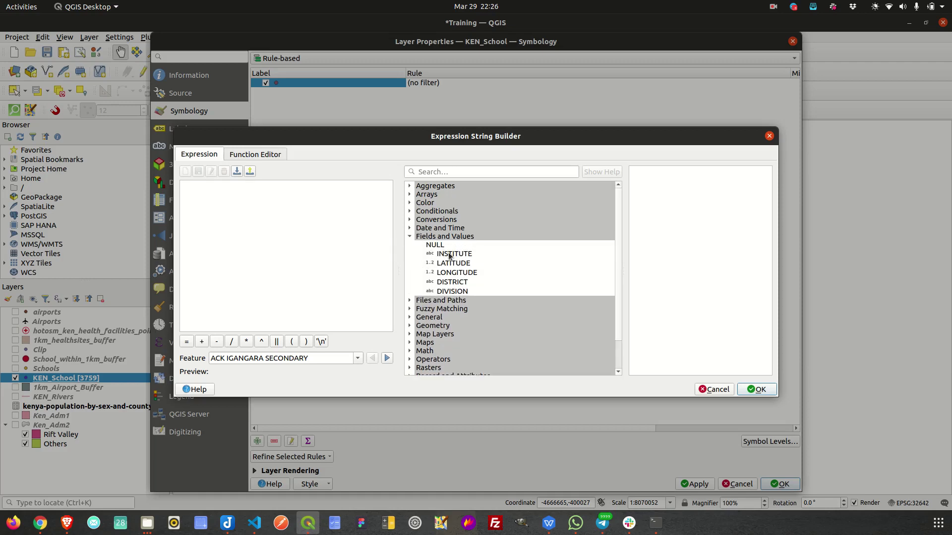
Step: Start the Secondary rule's filter expression with the INSTITUTE field
double_click(449, 255)
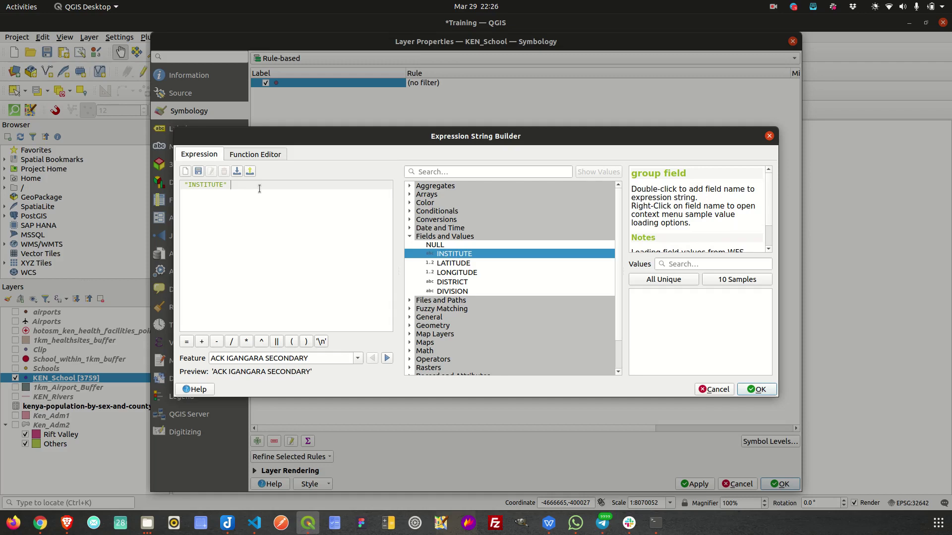
type("=")
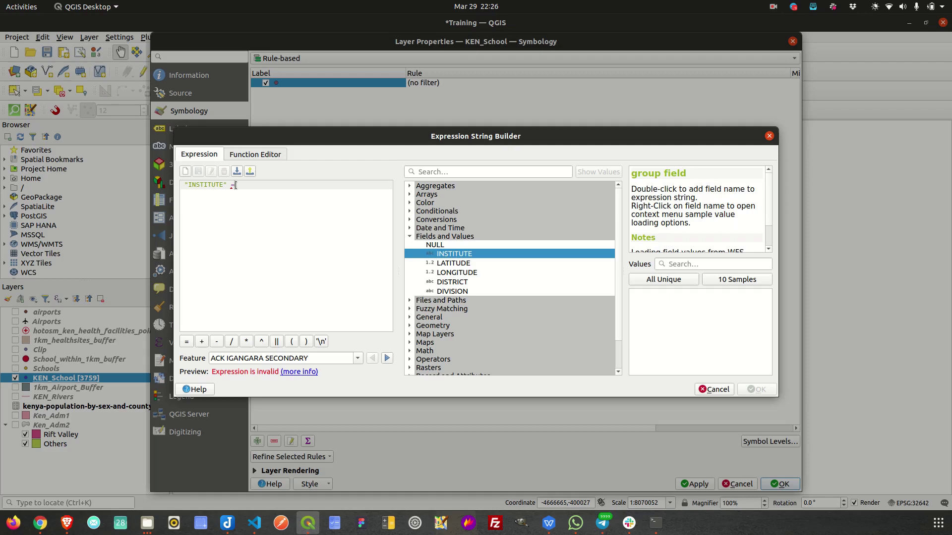
key("BackSpace")
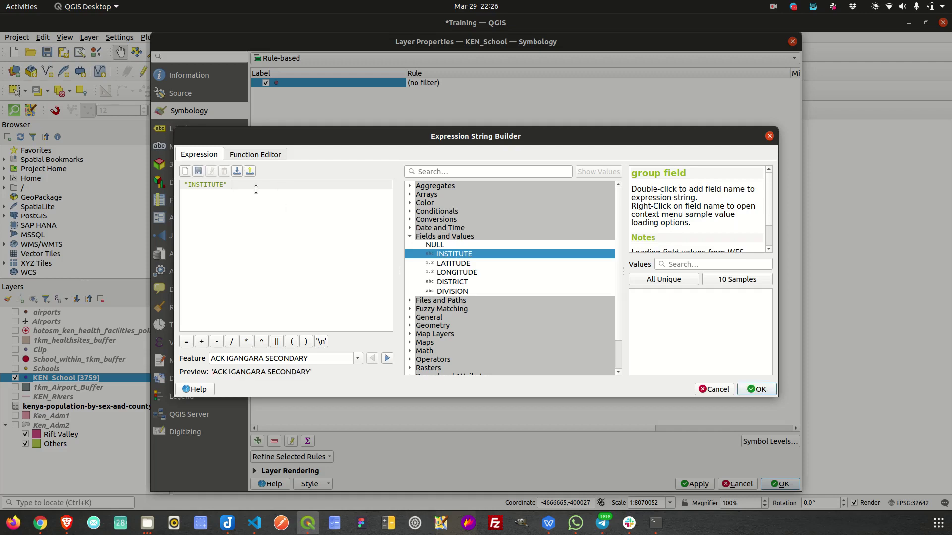
type("LIKE")
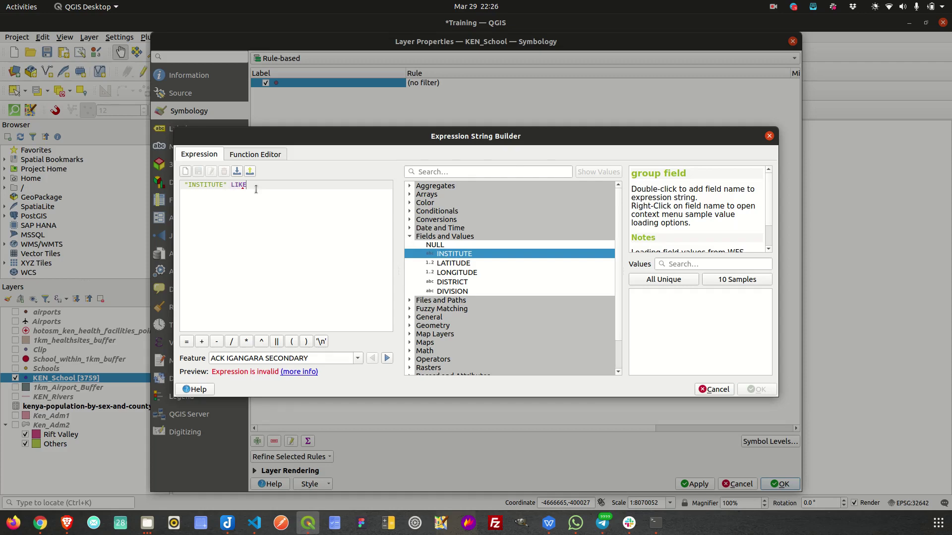
key("BackSpace")
key("BackSpace")
key("BackSpace")
key("BackSpace")
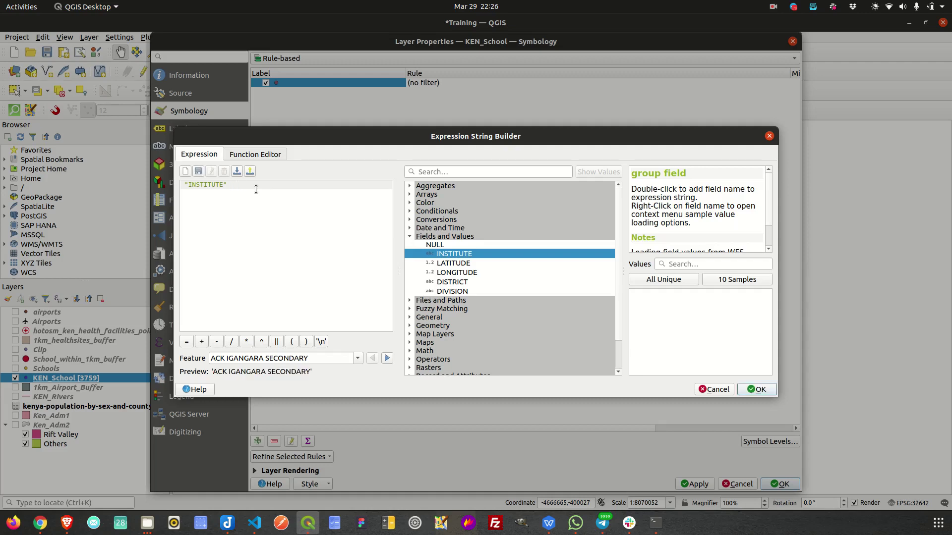
left_click_drag(311, 357, 211, 358)
left_click(308, 360)
left_click_drag(308, 358, 267, 358)
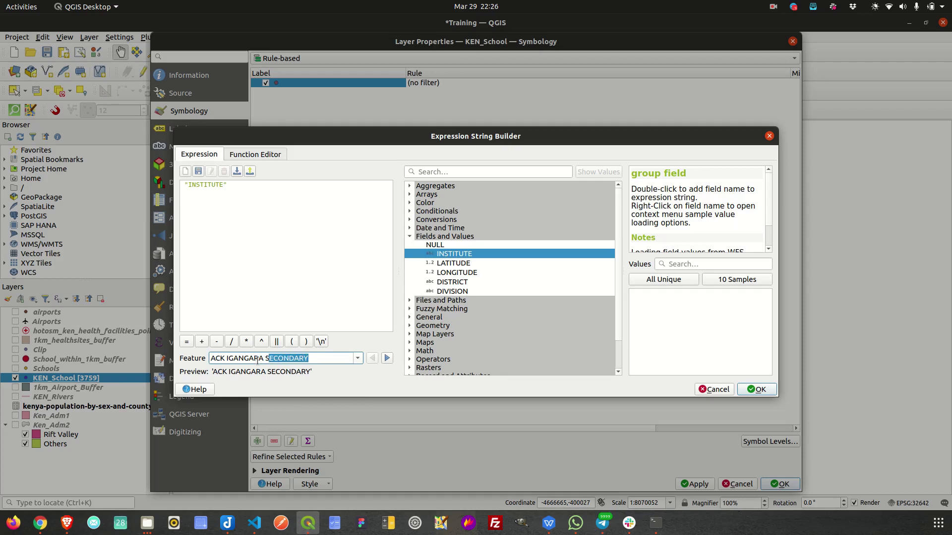
left_click(311, 357)
Step: Complete the filter expression as "INSTITUTE" ILIKE 'secondary'
left_click(238, 184)
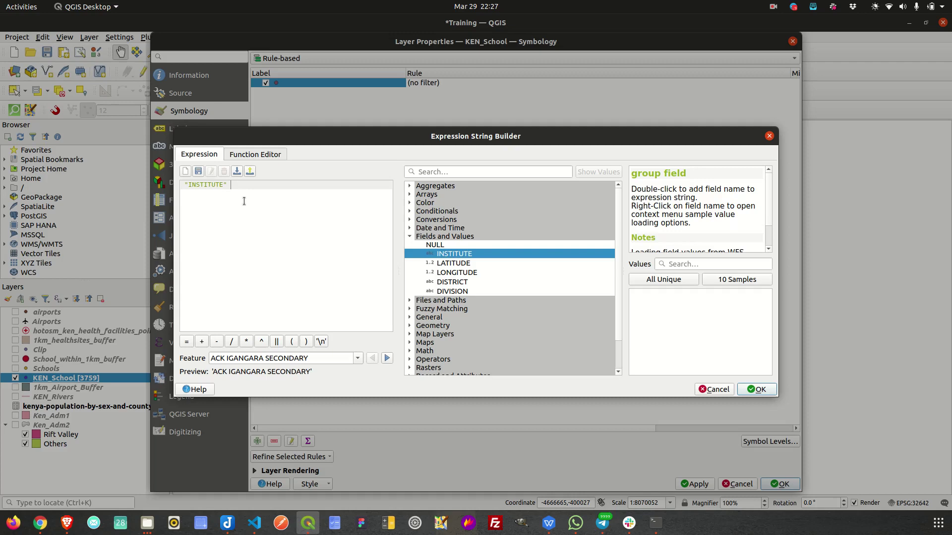
type("ILIKE")
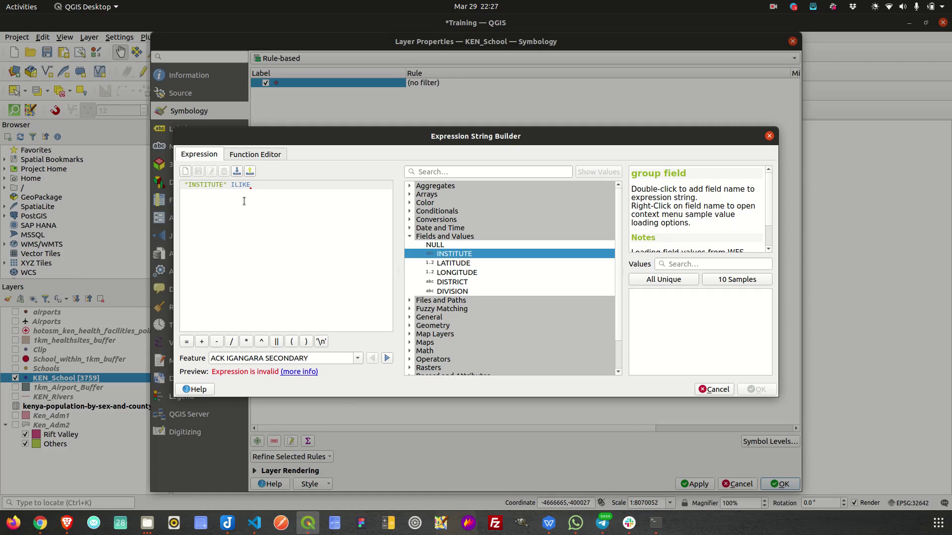
double_click(180, 185)
left_click(259, 184)
type("'secondary'")
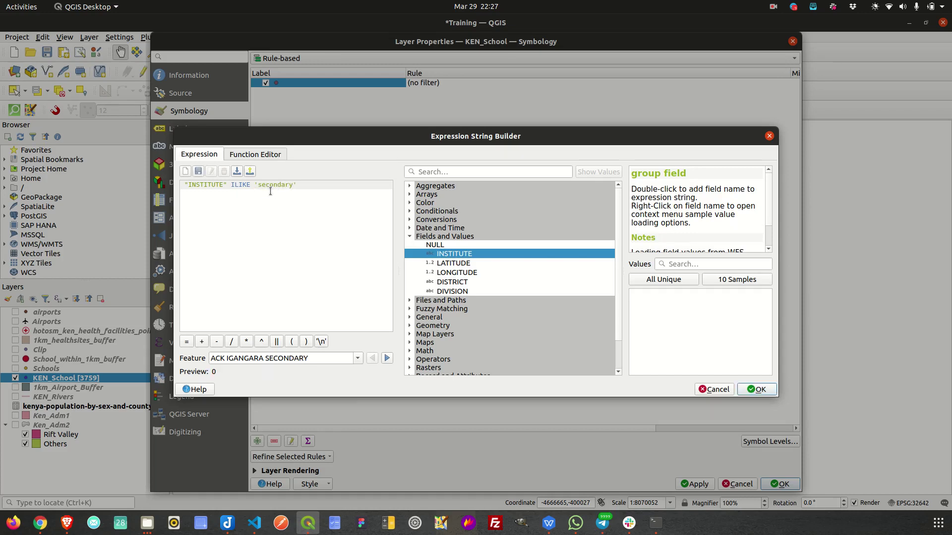
Step: Add a leading wildcard so the search pattern reads '%secondary', and accept the filter expression
left_click(257, 186)
left_click_drag(211, 358, 310, 358)
left_click(311, 358)
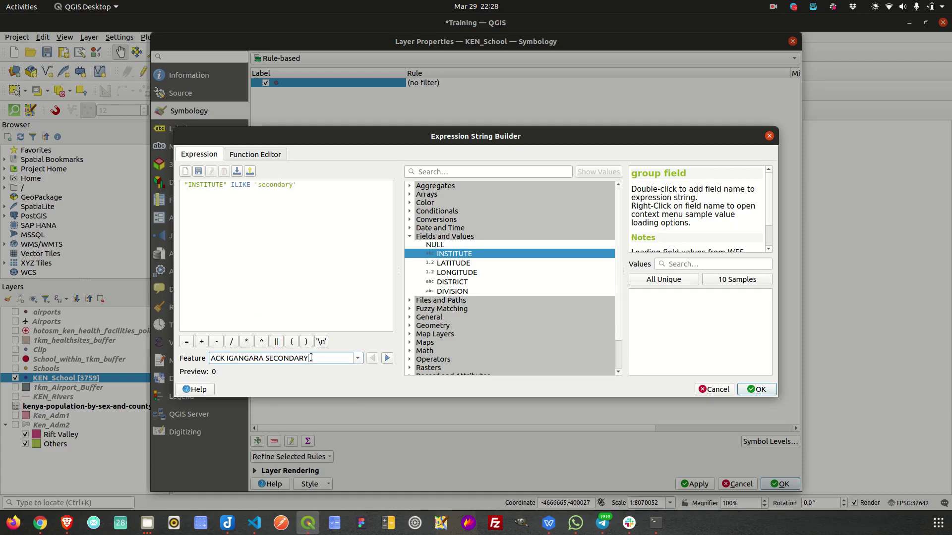
left_click(258, 185)
type("%")
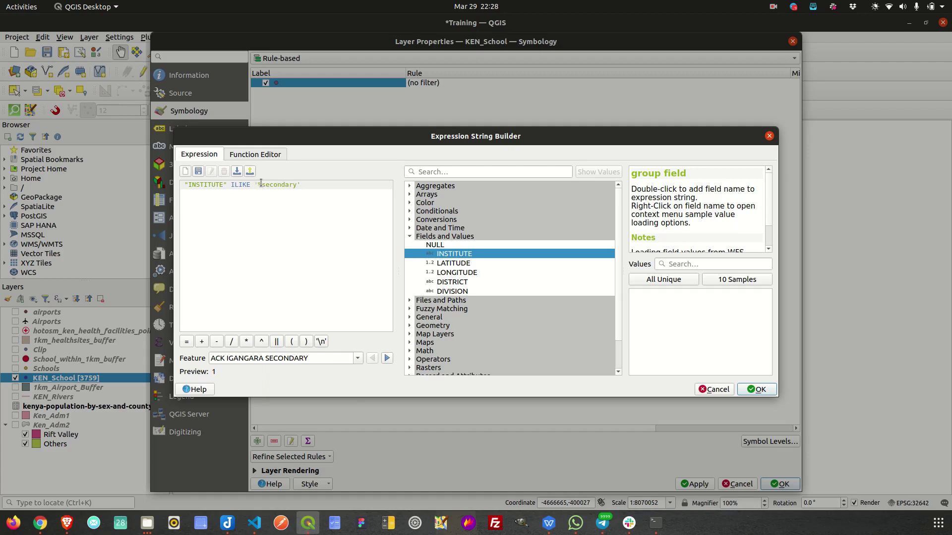
left_click_drag(262, 187, 258, 185)
left_click(269, 185)
left_click(757, 389)
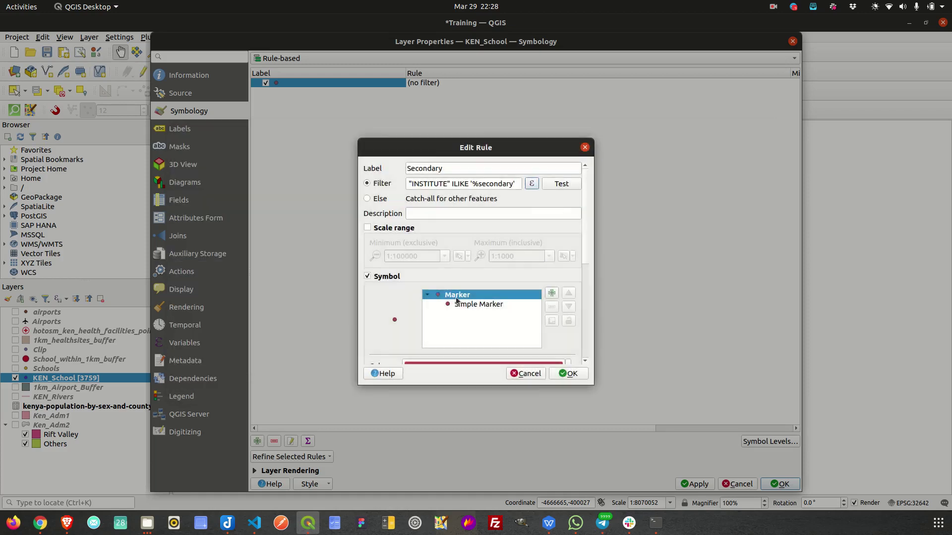
Step: Test the Secondary rule's filter against the KEN_School features and review its search pattern
left_click(562, 183)
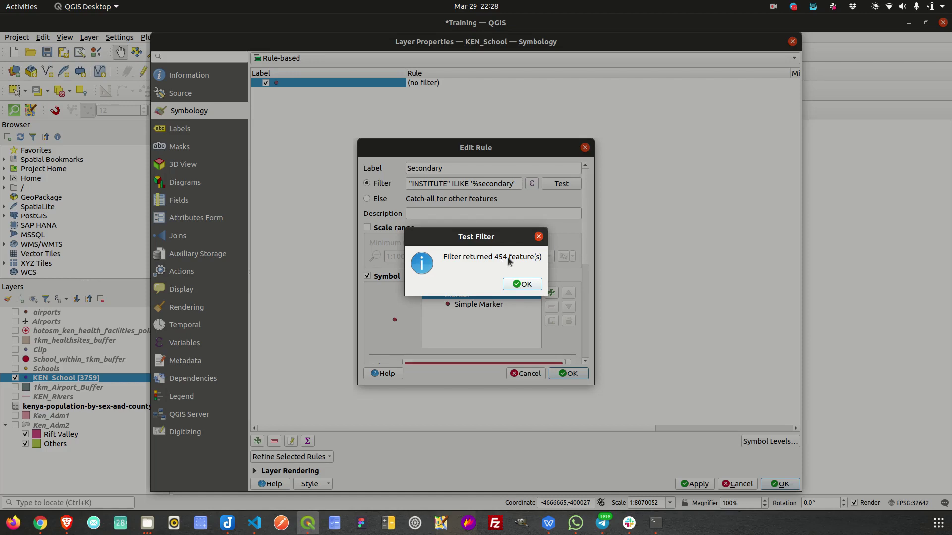
left_click(522, 285)
left_click(479, 185)
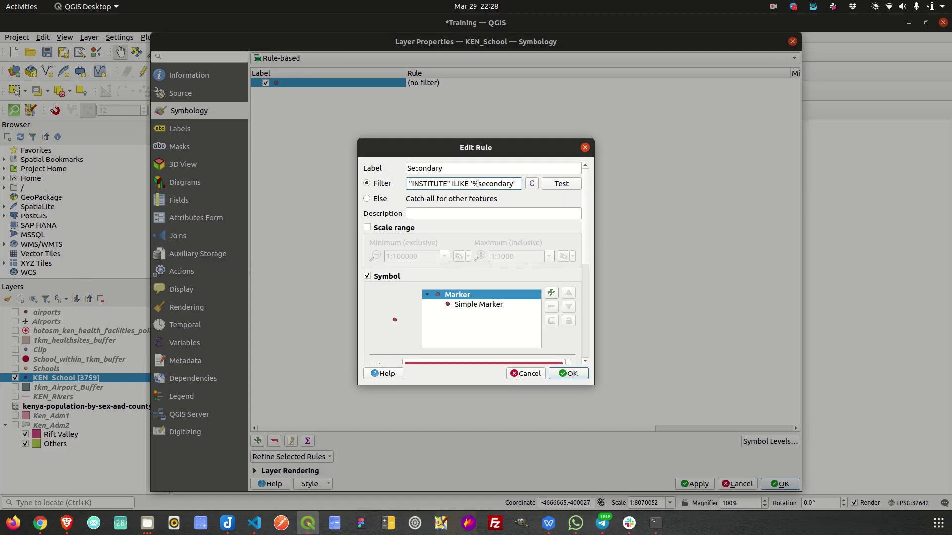
left_click_drag(479, 184, 509, 180)
Step: Extend the Secondary rule's filter expression to "INSTITUTE" ILIKE '%secondary%' OR "INSTITUTE" ILIKE '%sec%'
left_click(531, 183)
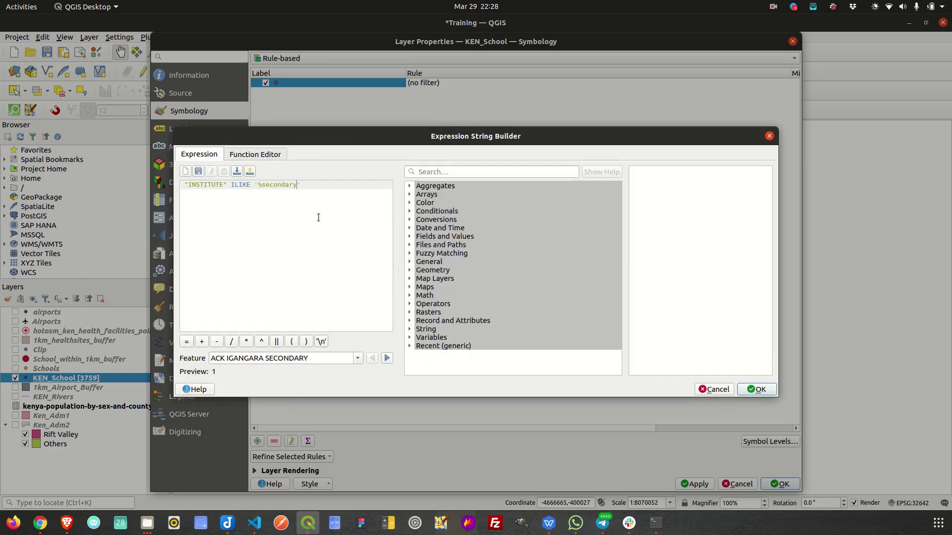
type("%")
type("OR")
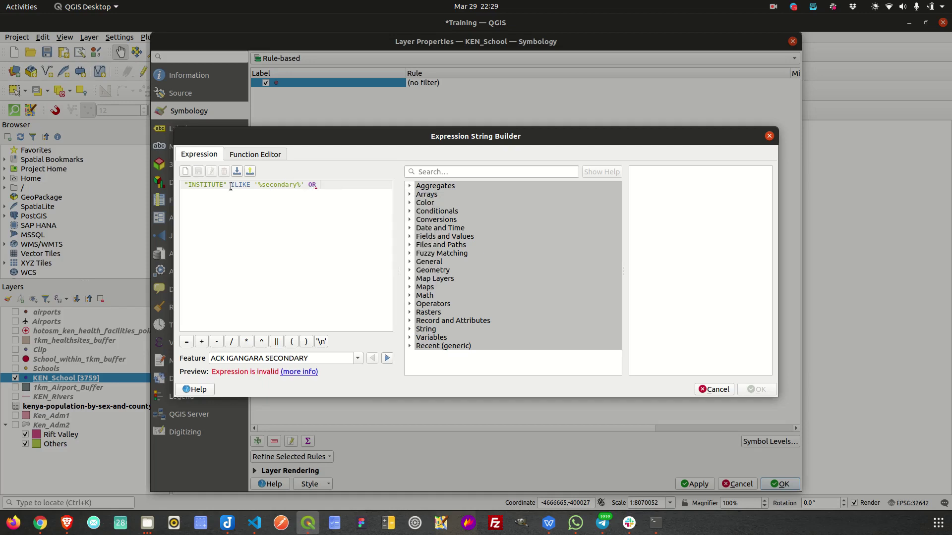
left_click_drag(253, 185, 183, 184)
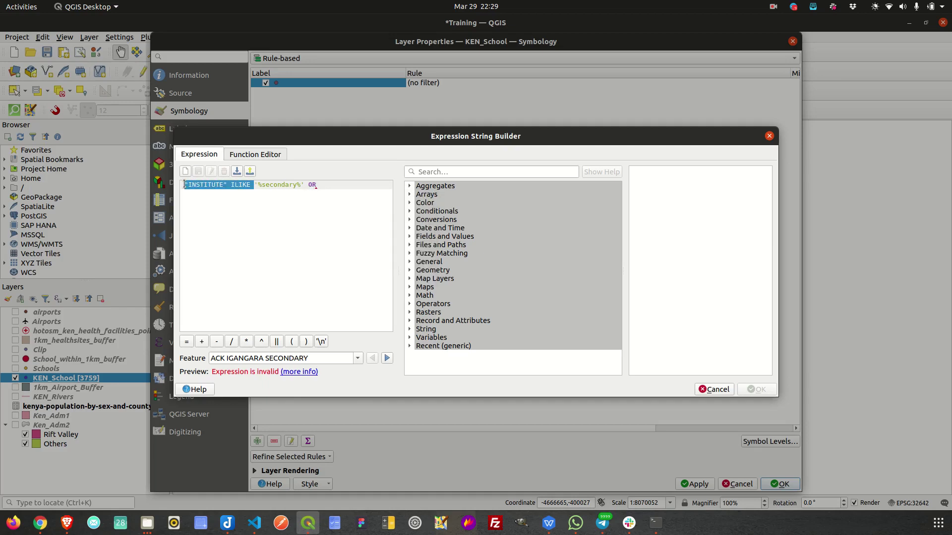
key("ctrl+c")
left_click(338, 185)
key("ctrl+v")
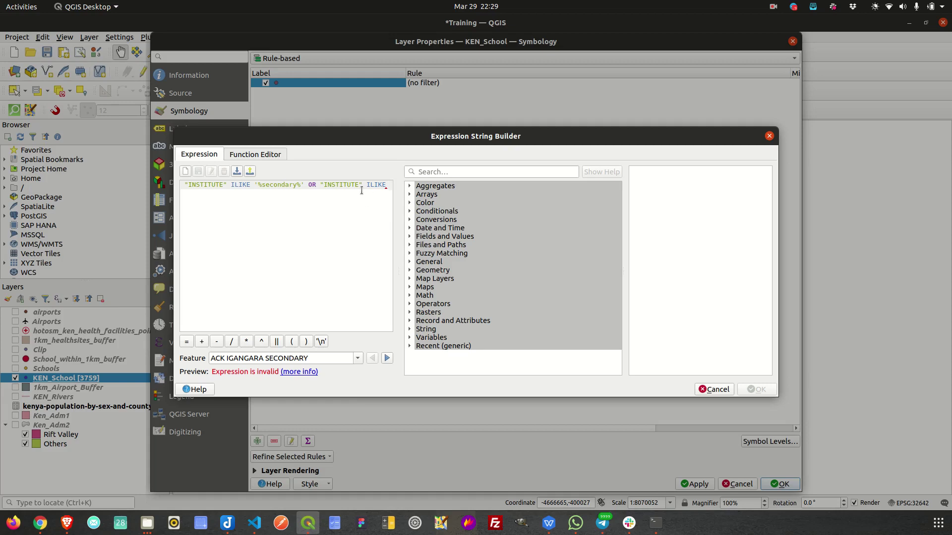
type("'")
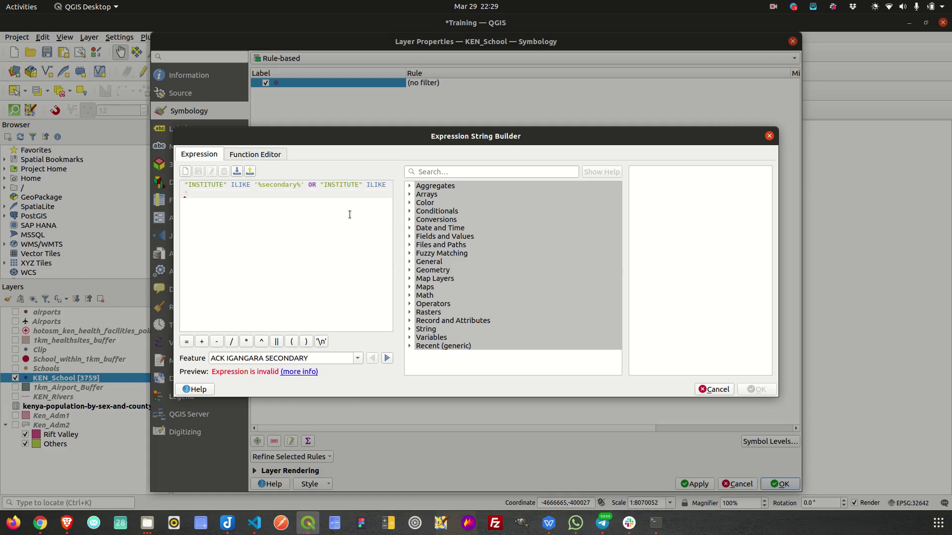
type("%sec%'")
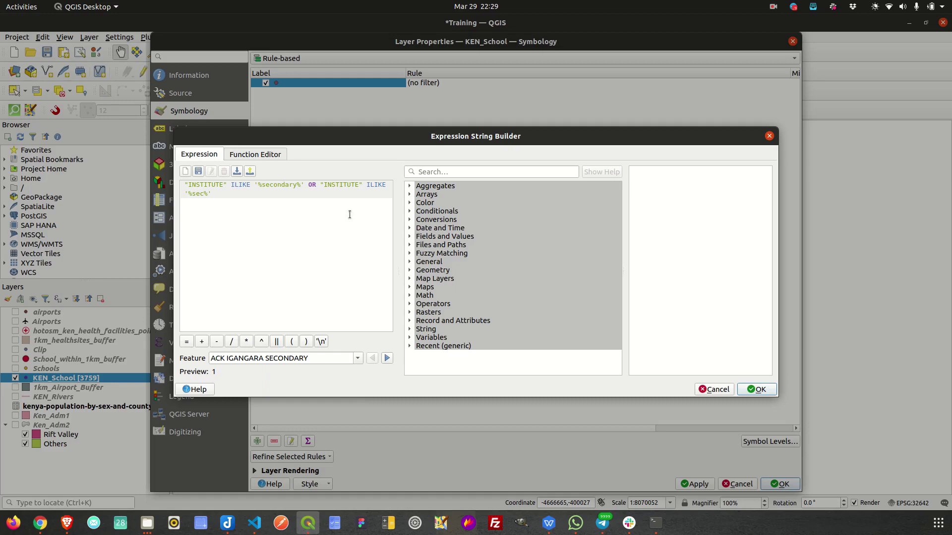
Step: Review both search conditions, then accept the filter expression and test it against the KEN_School features
left_click(234, 185)
left_click_drag(262, 184, 296, 184)
left_click_drag(319, 358, 211, 359)
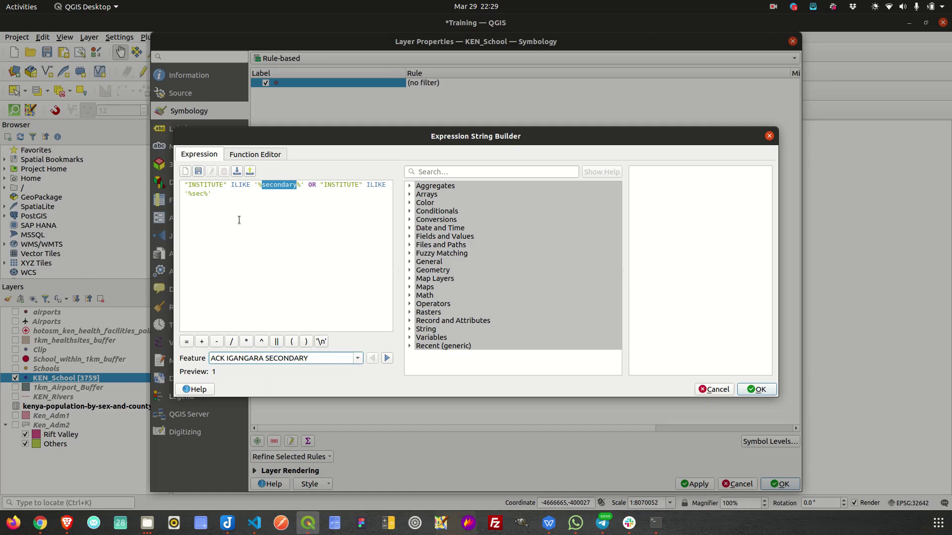
left_click(245, 205)
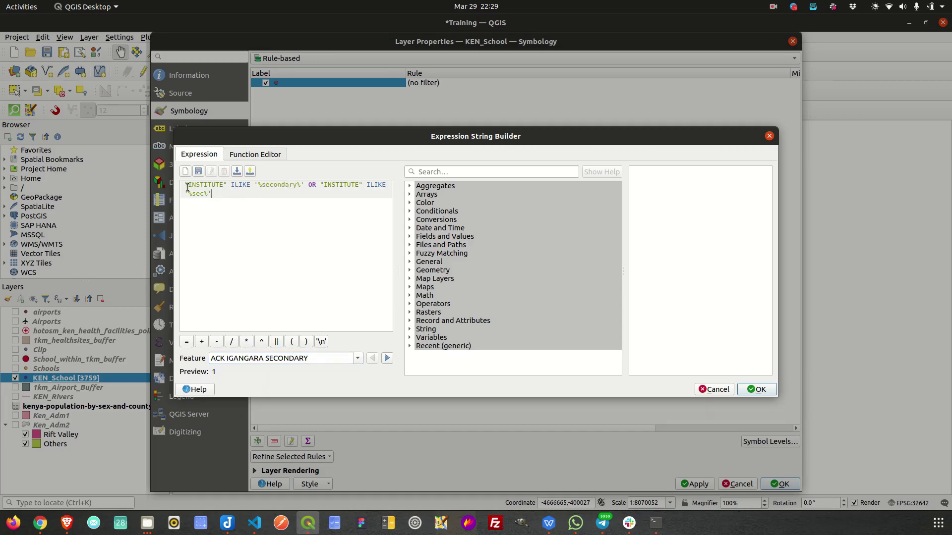
left_click_drag(184, 186, 305, 186)
left_click(298, 206)
left_click(752, 389)
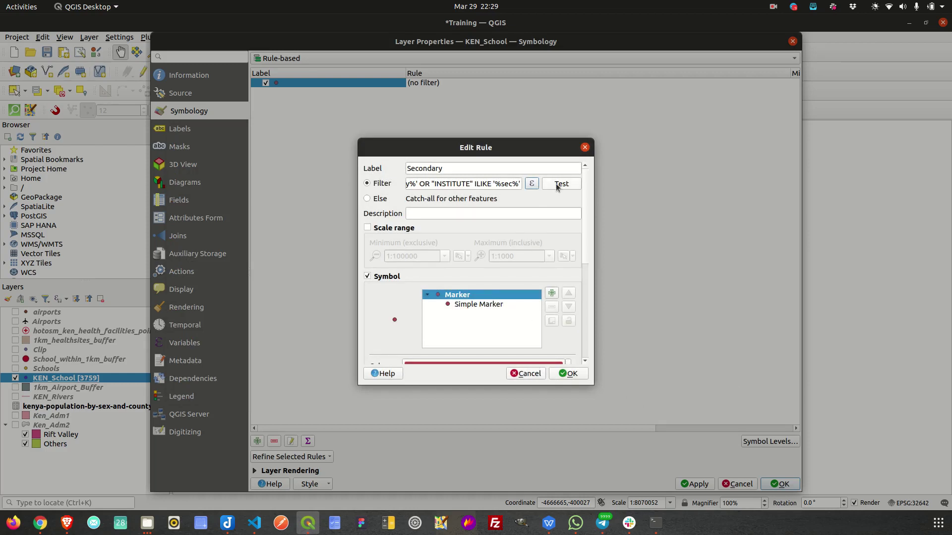
left_click(557, 188)
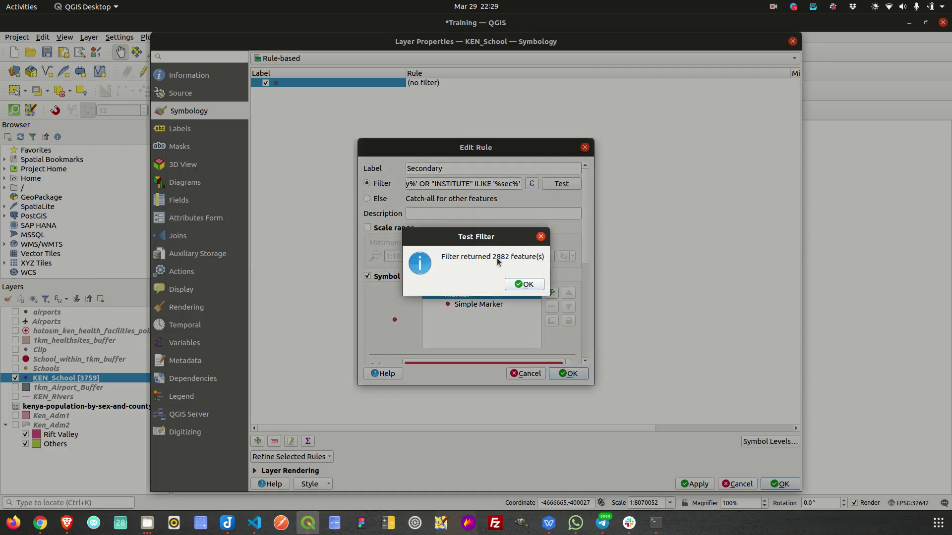
left_click(524, 285)
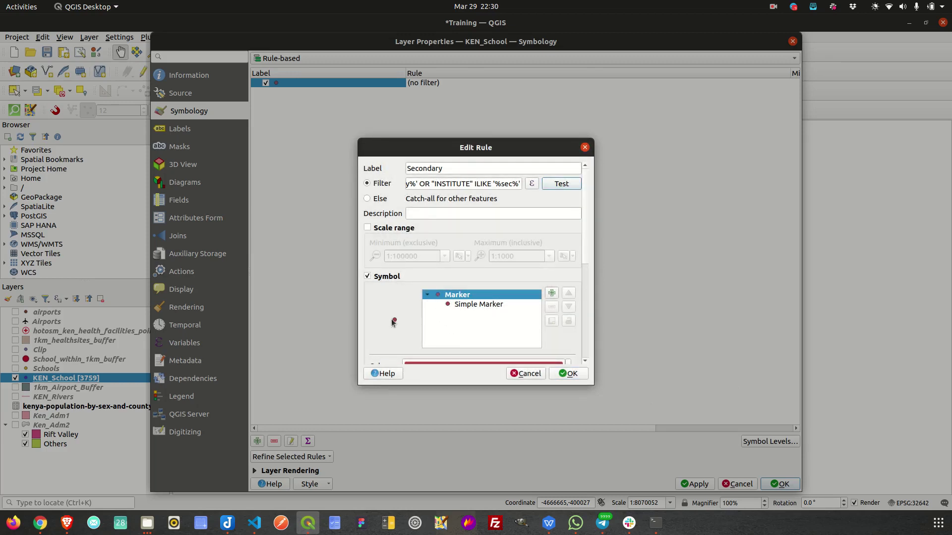
Step: Set the Secondary rule's marker size to 3.2 mm and apply the rule to the KEN_School layer
left_click_drag(588, 239, 586, 267)
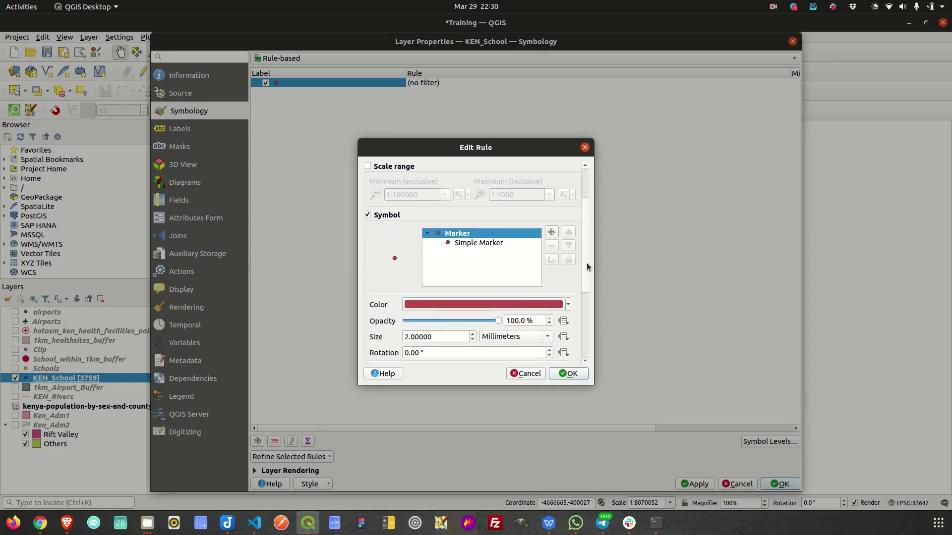
left_click(472, 330)
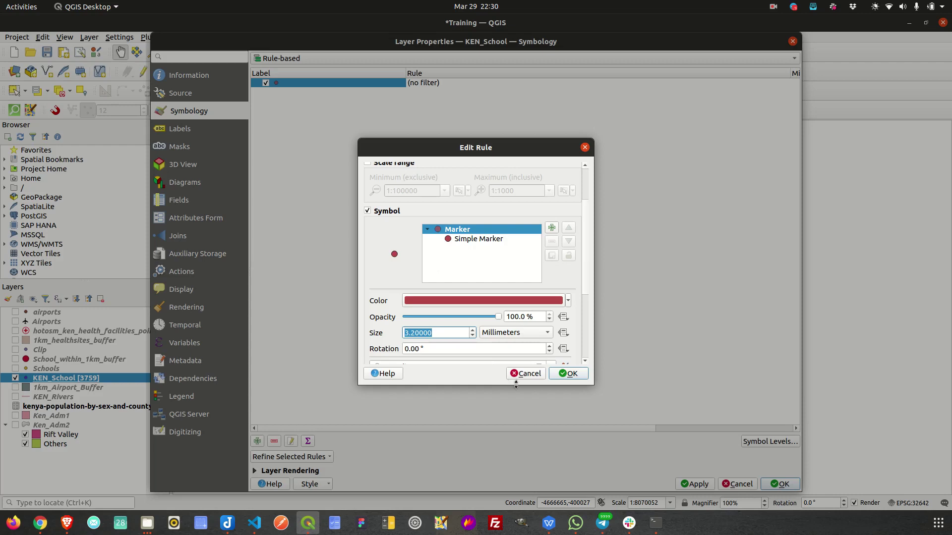
left_click(569, 374)
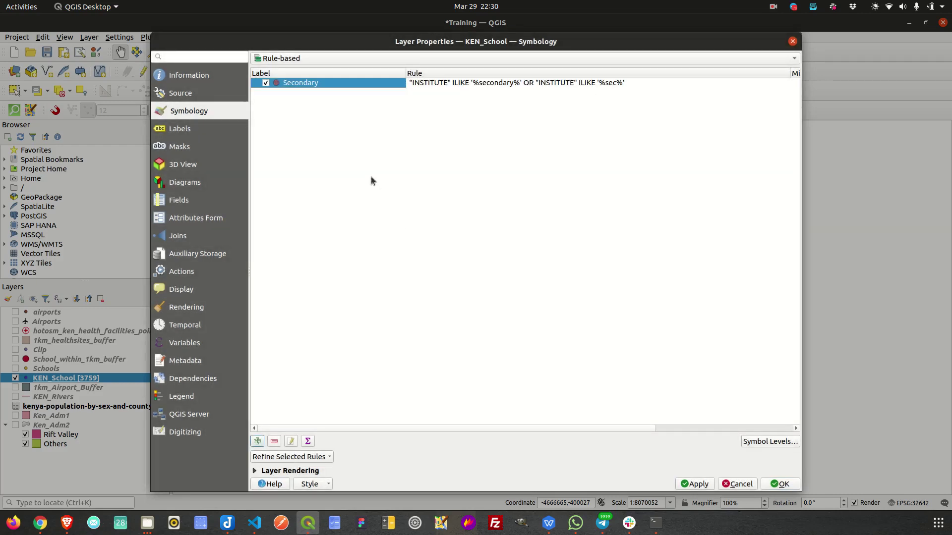
left_click(693, 484)
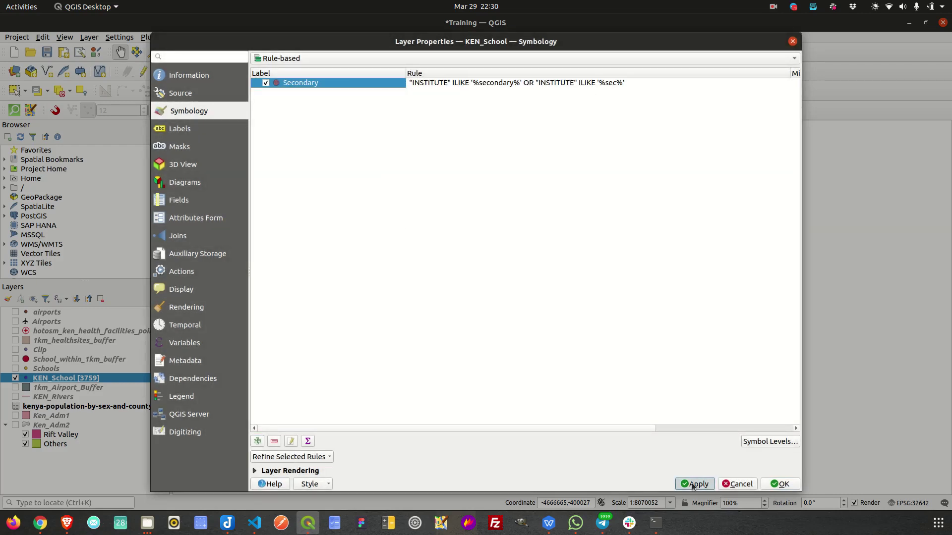
left_click(780, 484)
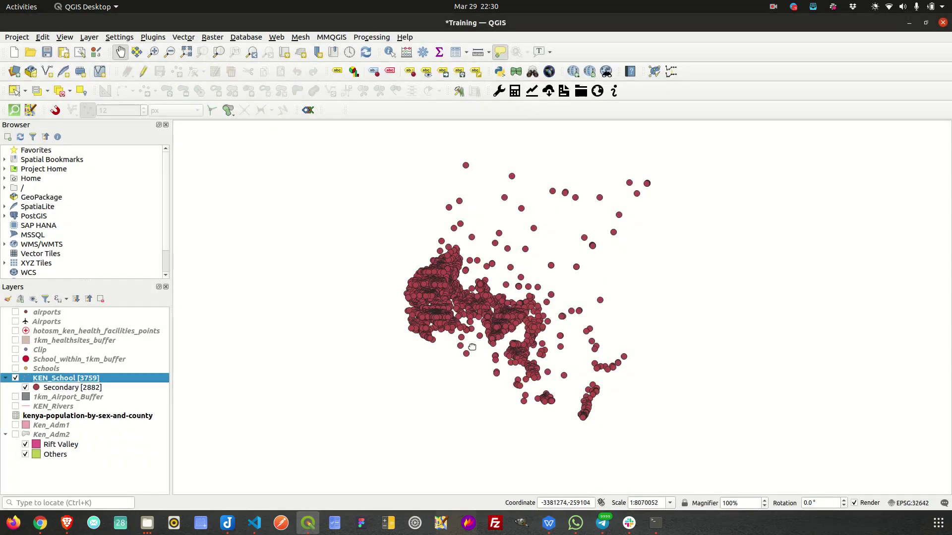
Step: Add a second KEN_School symbology rule labelled Others, set as the Else catch-all for other features
scroll(476, 318, "up", 2)
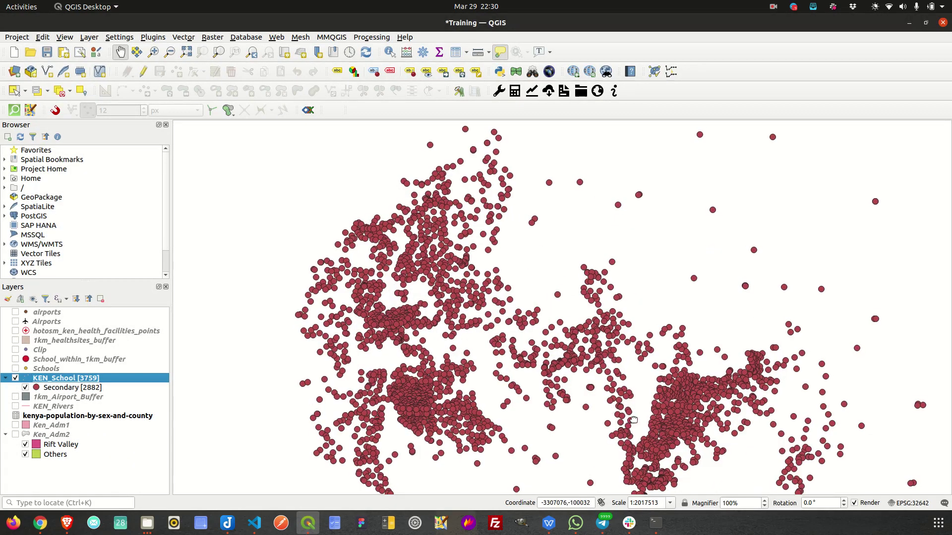
left_click_drag(476, 317, 365, 233)
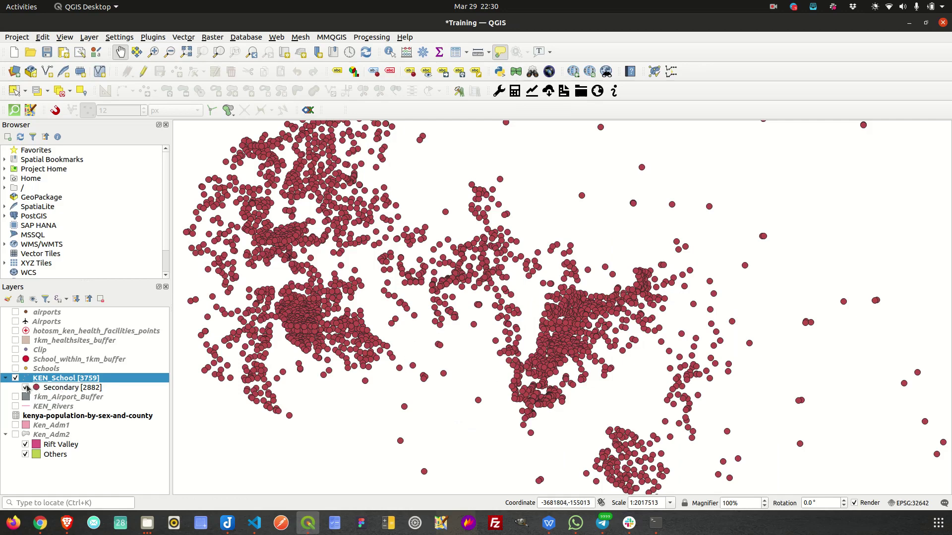
scroll(532, 306, "down", 1)
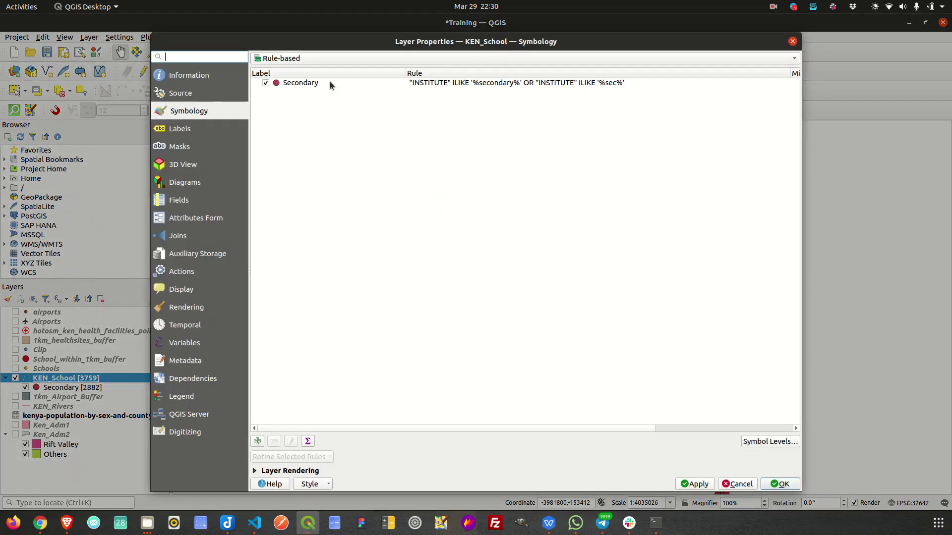
left_click(330, 84)
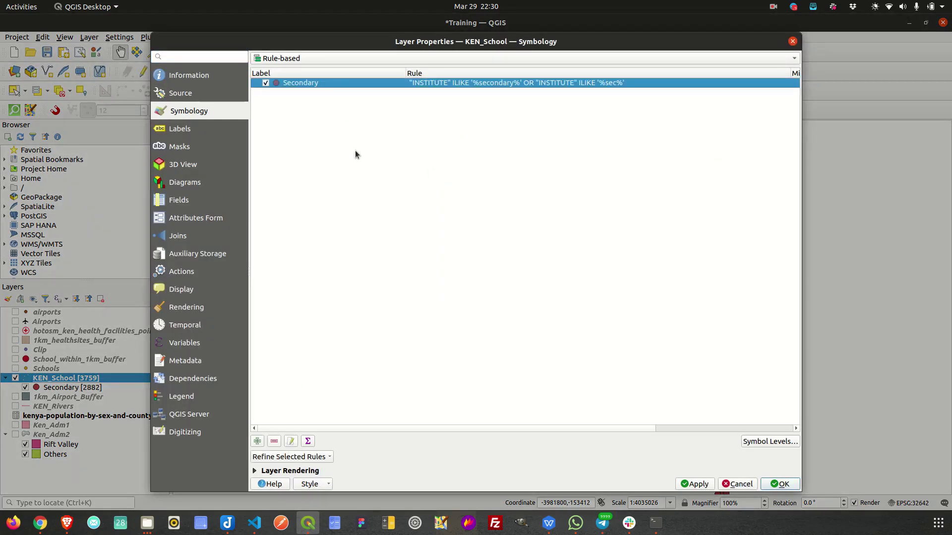
left_click(257, 441)
left_click(429, 172)
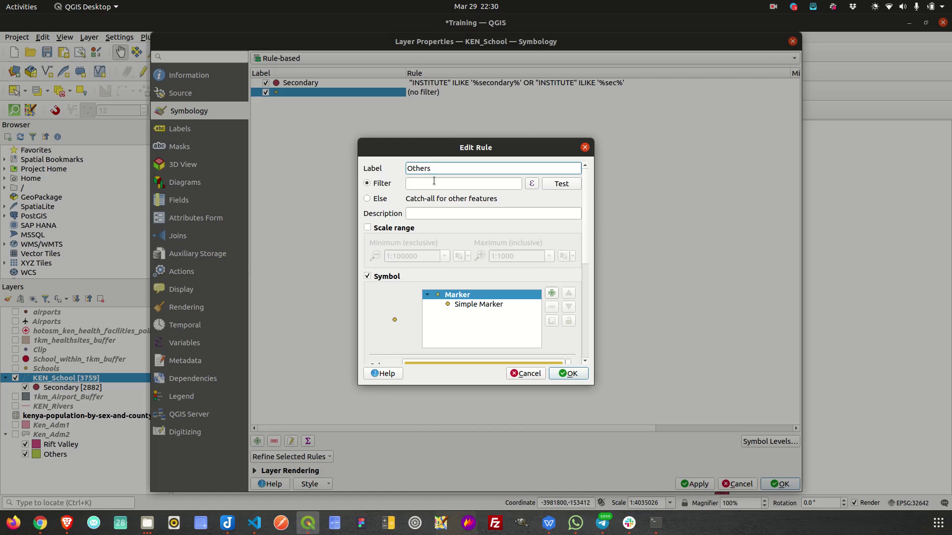
left_click(367, 199)
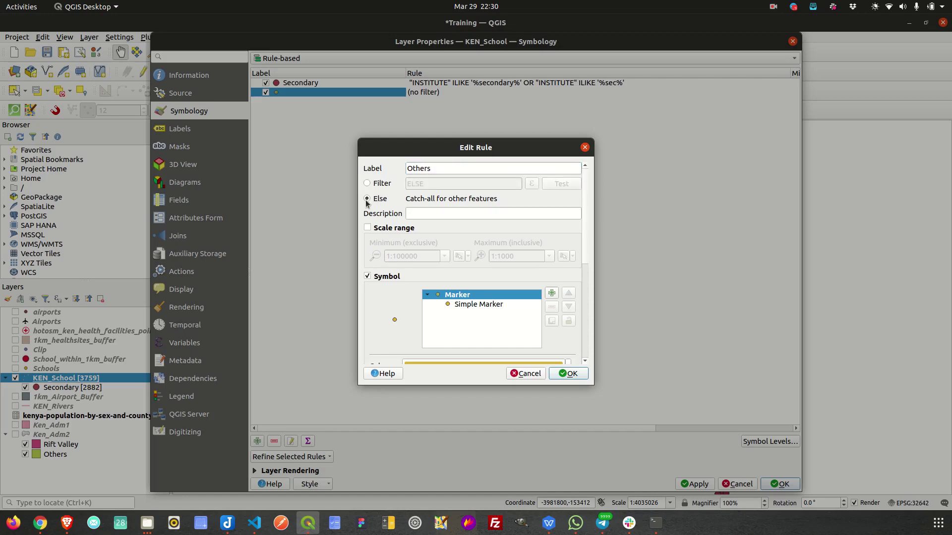
scroll(587, 251, "down", 3)
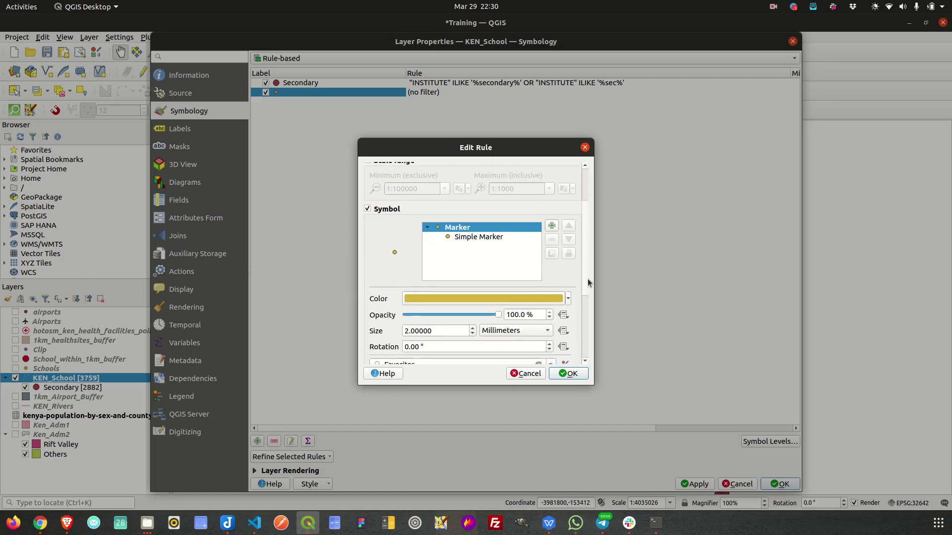
left_click(570, 379)
Step: Reduce the marker size of the Secondary rule and apply the KEN_School symbology
left_click(294, 85)
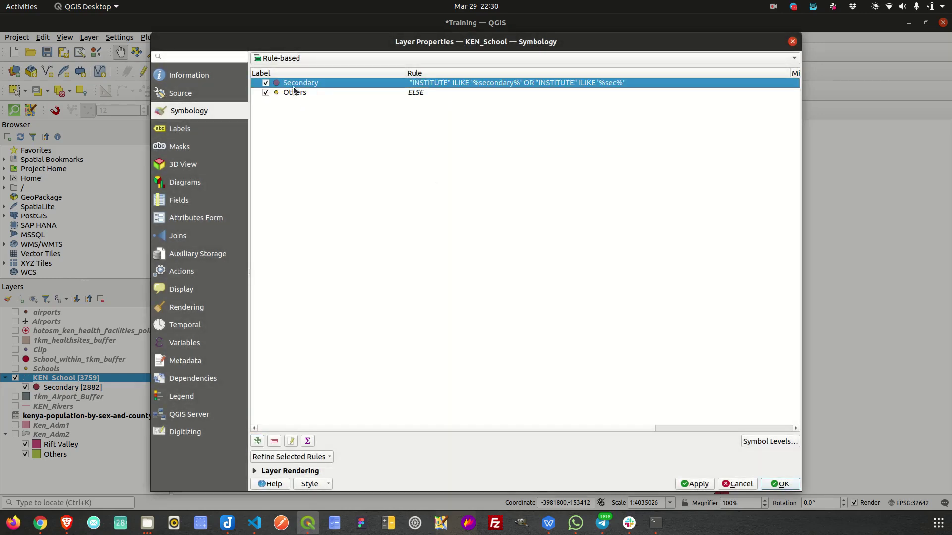
left_click(291, 441)
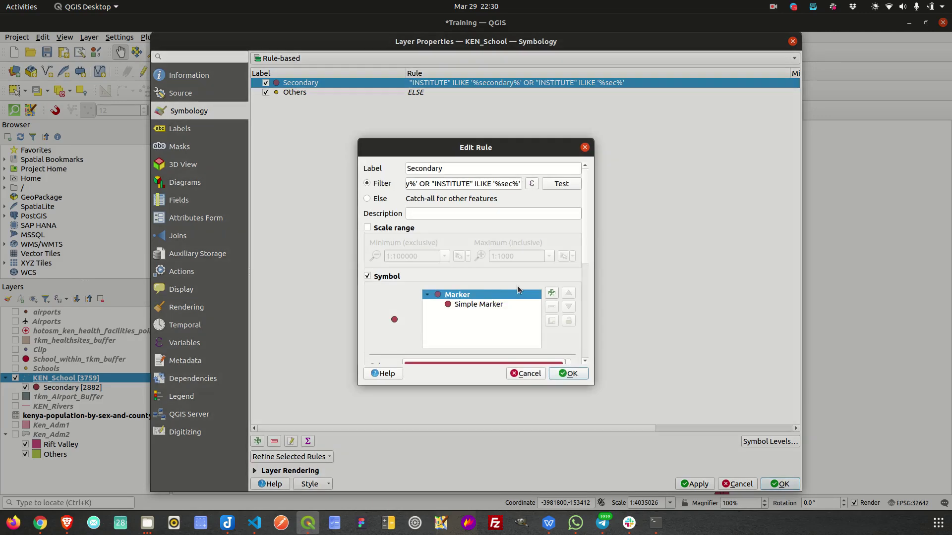
scroll(583, 289, "down", 3)
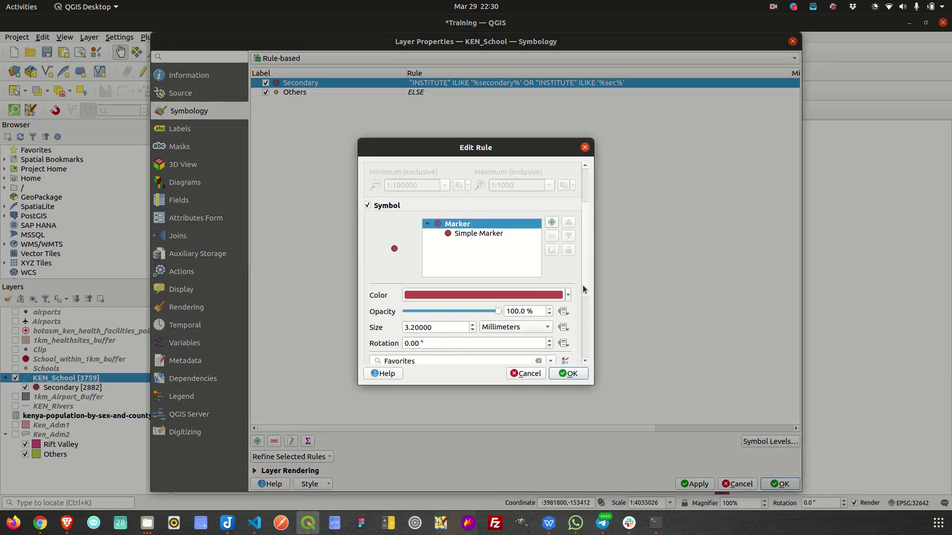
scroll(582, 288, "down", 2)
left_click(472, 297)
left_click(472, 296)
left_click(471, 296)
left_click(472, 298)
left_click(569, 374)
left_click(685, 485)
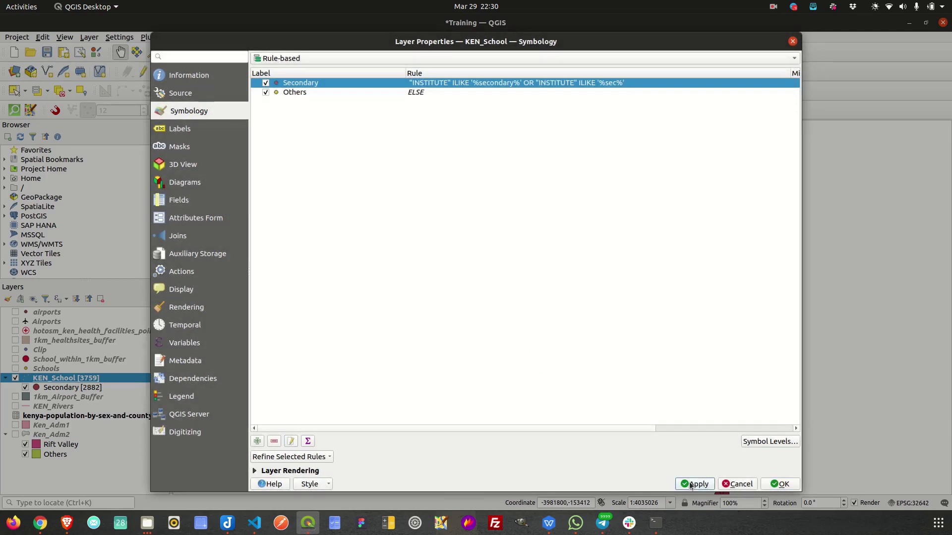
left_click(776, 485)
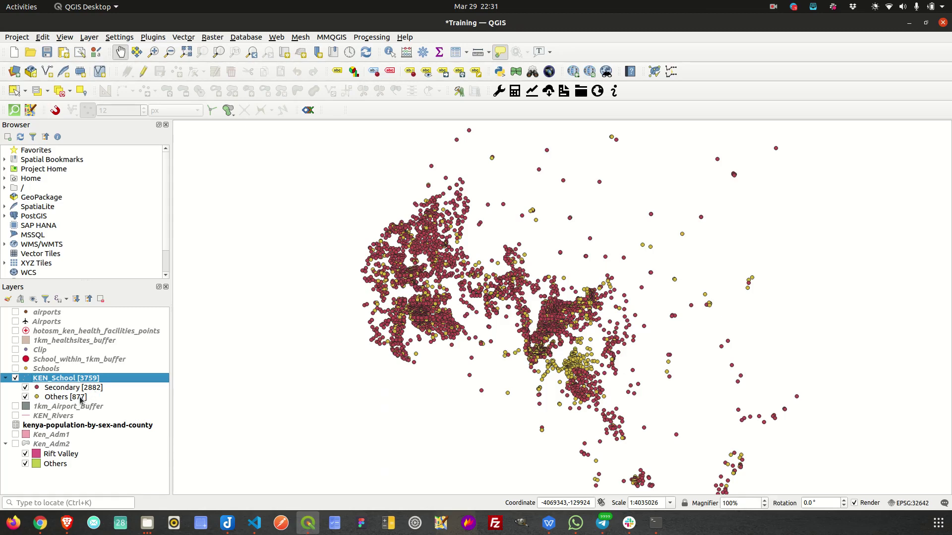
Step: Switch the KEN_School layer's labels to Rule-based Labeling
scroll(498, 272, "down", 1)
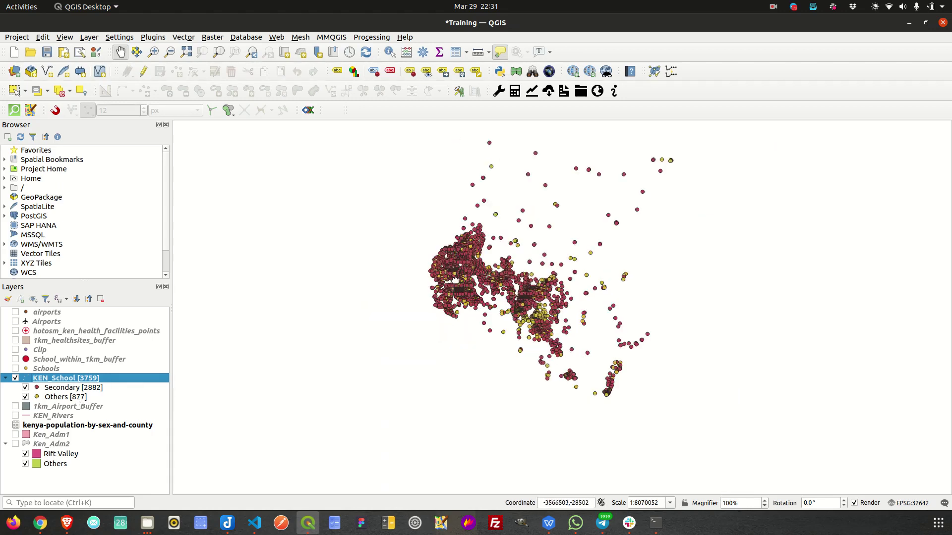
scroll(454, 280, "up", 1)
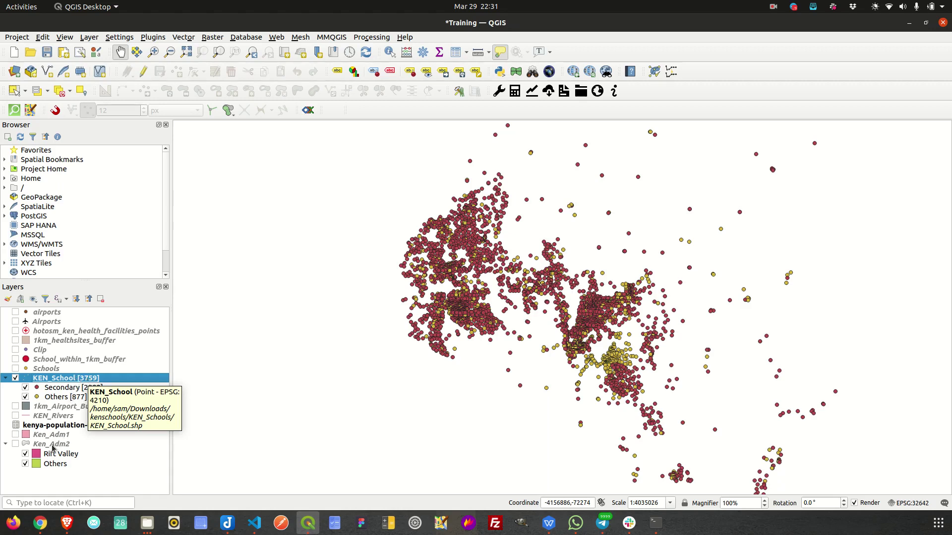
double_click(82, 382)
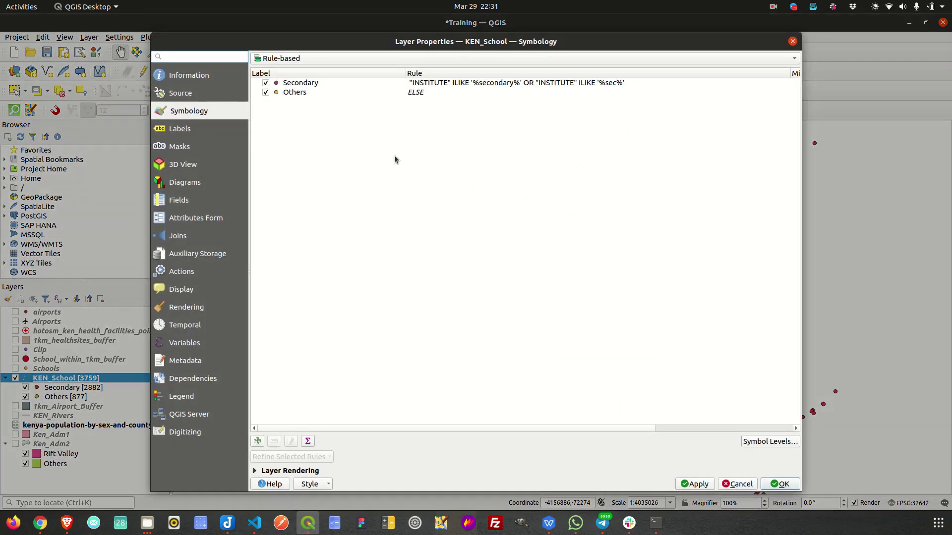
left_click(194, 132)
left_click(363, 64)
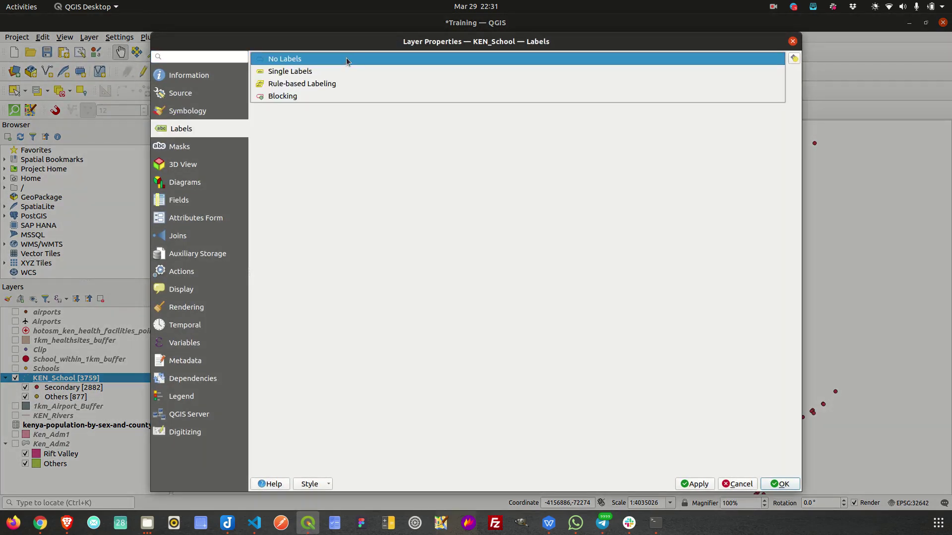
left_click(283, 84)
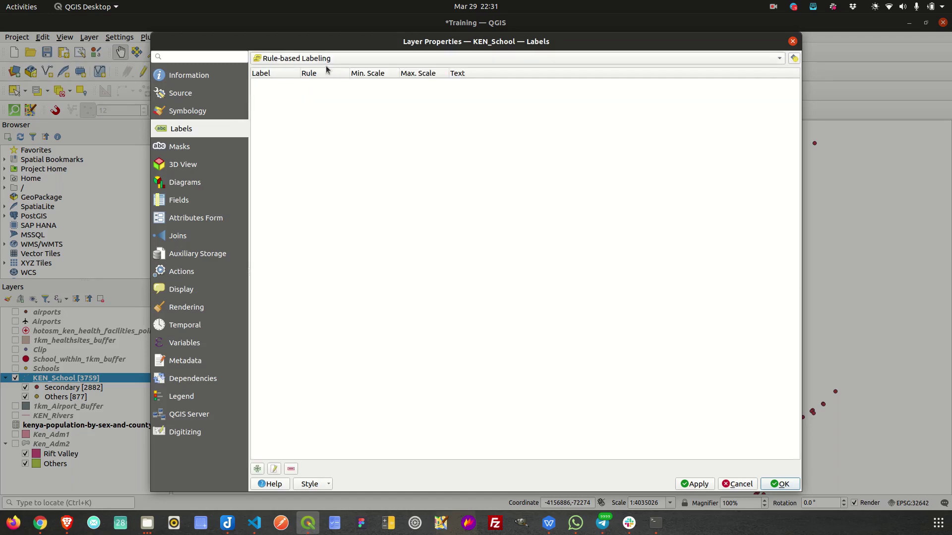
Step: Add a label rule described Secondary, filtered by "INSTITUTE" ILIKE '%secondary%' OR "INSTITUTE" ILIKE '%sec%'
left_click(258, 469)
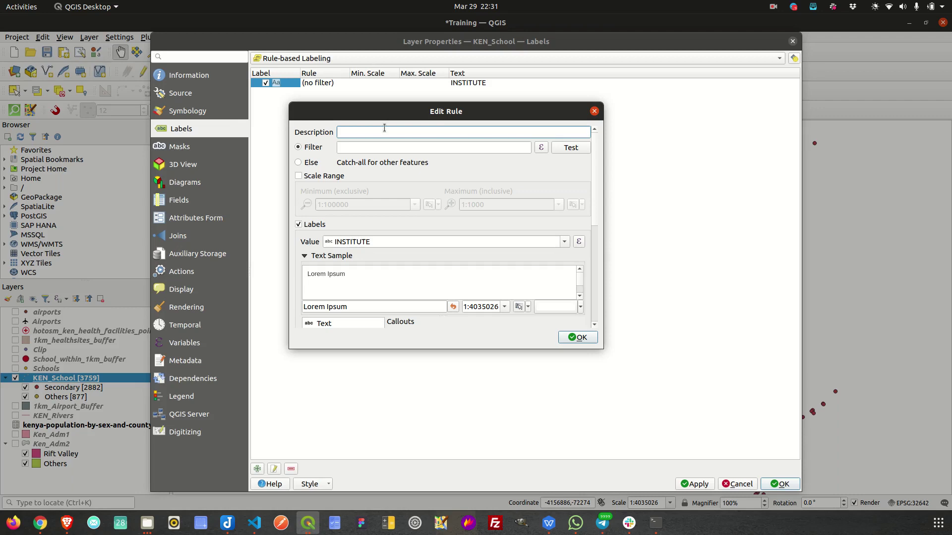
type("Secondary")
left_click(541, 147)
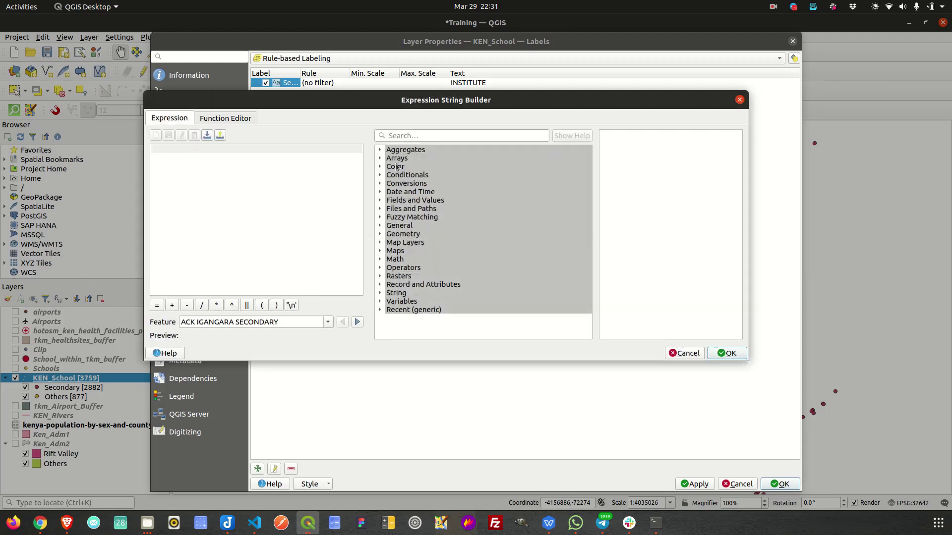
left_click(380, 200)
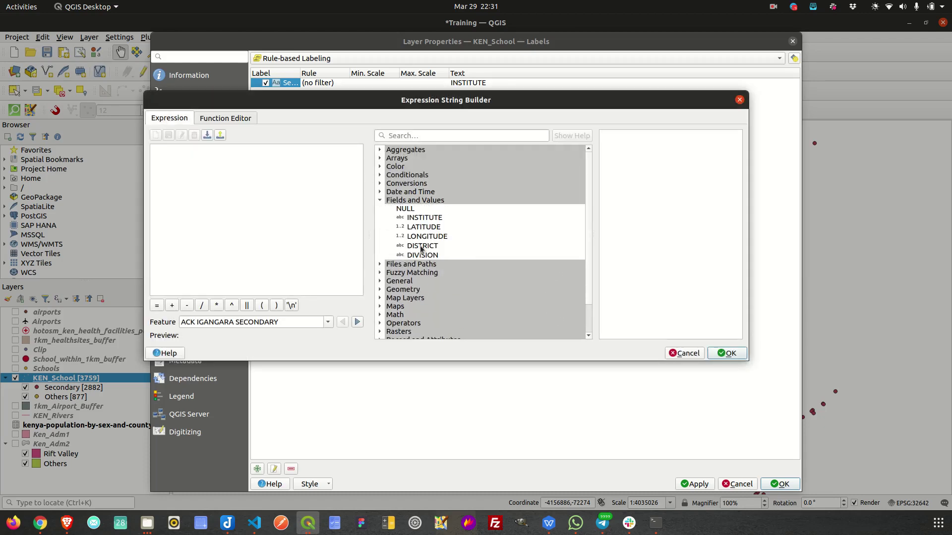
double_click(384, 217)
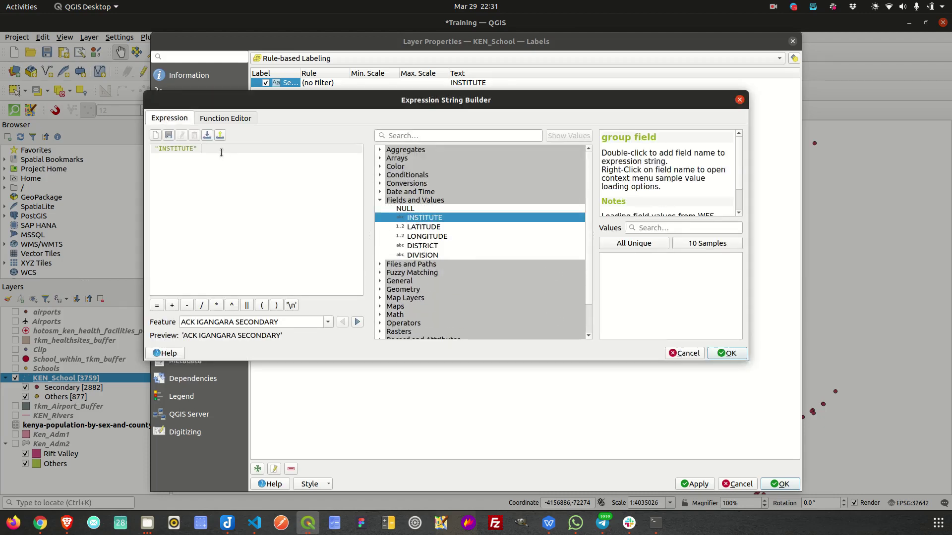
scroll(410, 333, "down", 2)
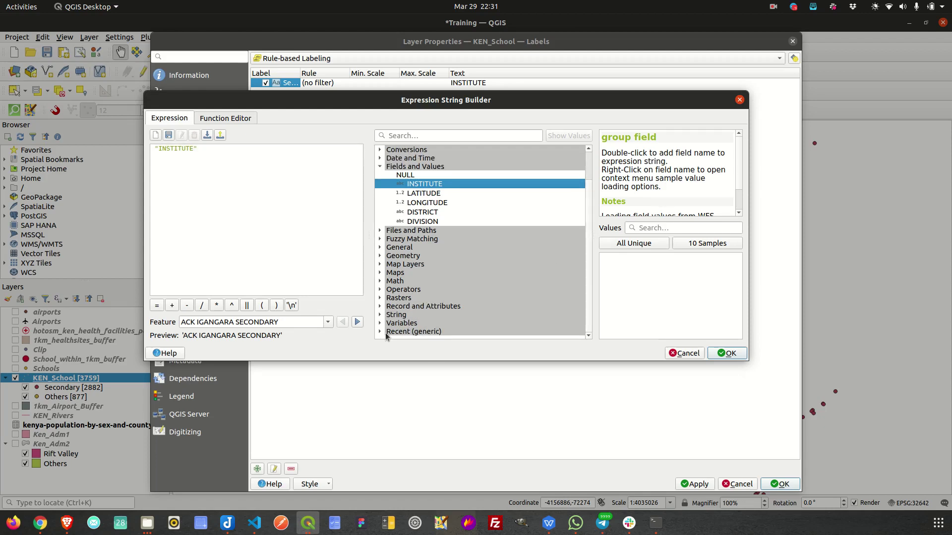
left_click(380, 331)
scroll(421, 326, "down", 1)
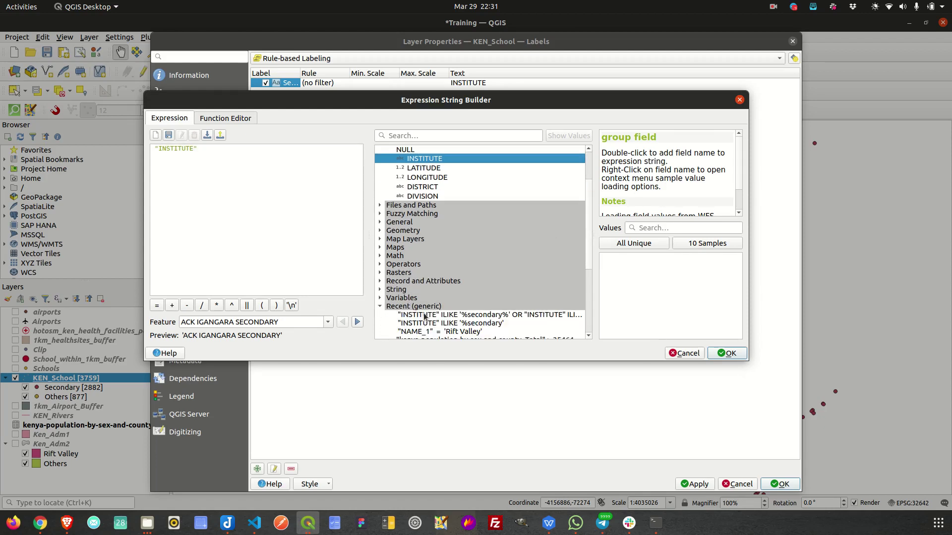
double_click(425, 316)
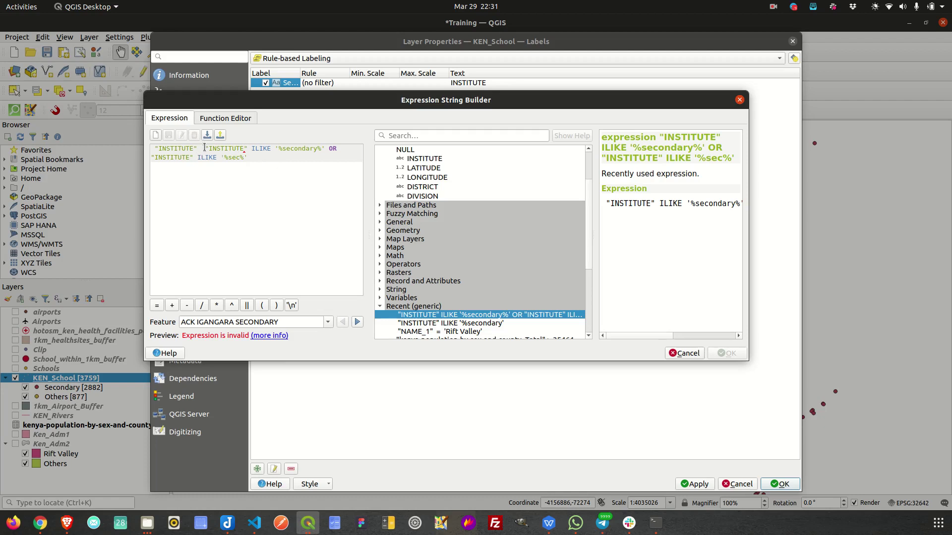
left_click_drag(205, 147, 152, 148)
key("BackSpace")
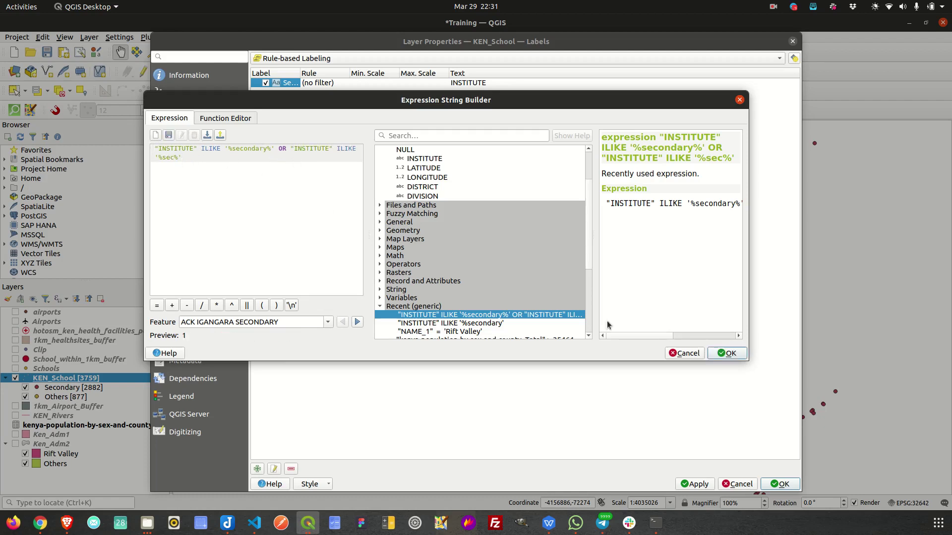
left_click(726, 353)
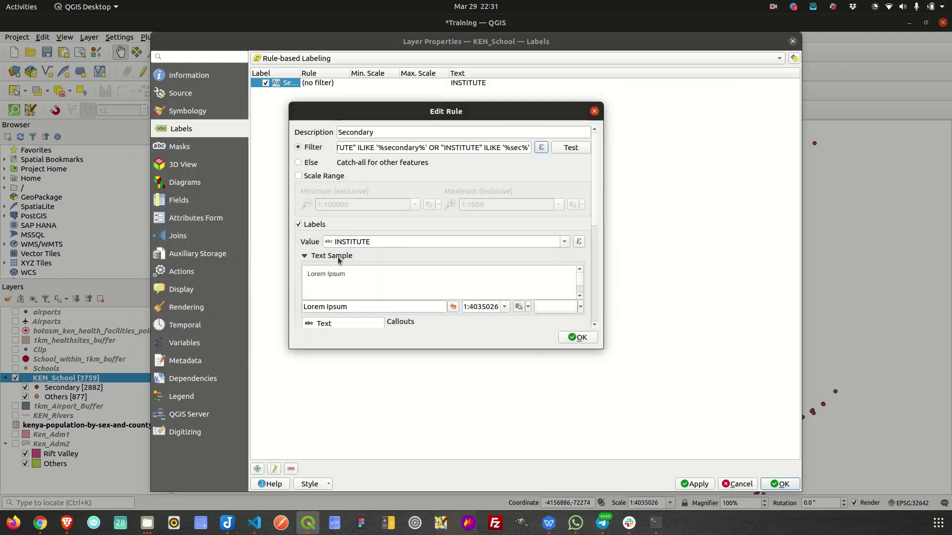
Step: Keep INSTITUTE as the Secondary rule's label value, apply the labeling to KEN_School, and check the school labels on the map
left_click(563, 245)
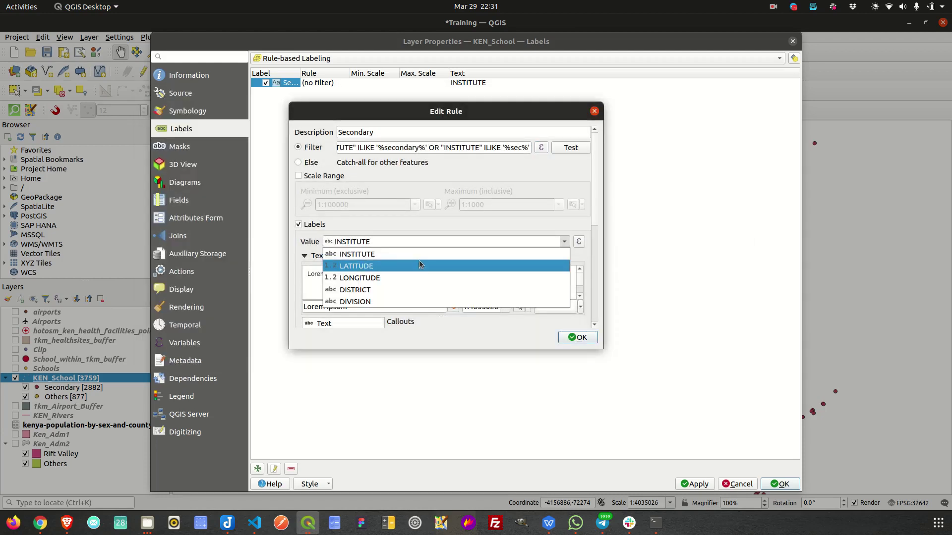
left_click(450, 261)
left_click(570, 336)
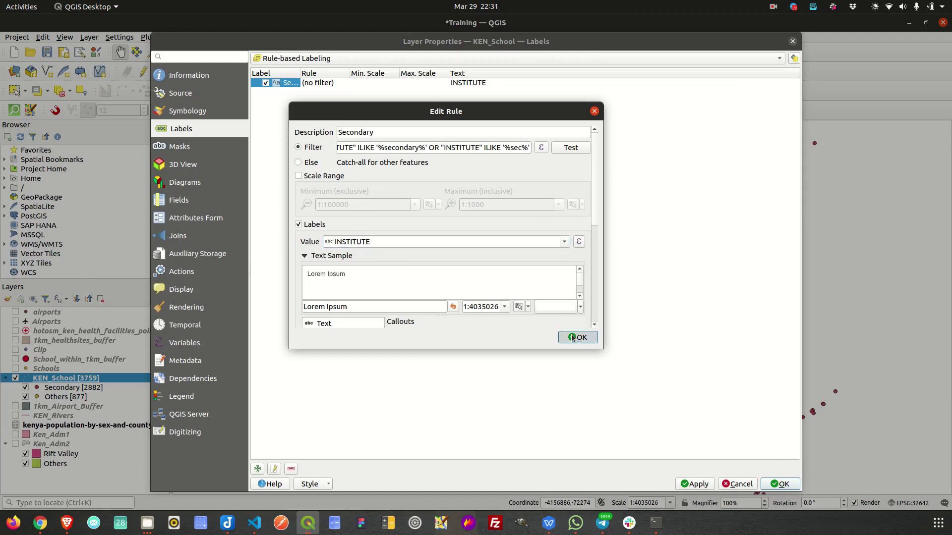
left_click(703, 485)
left_click(781, 484)
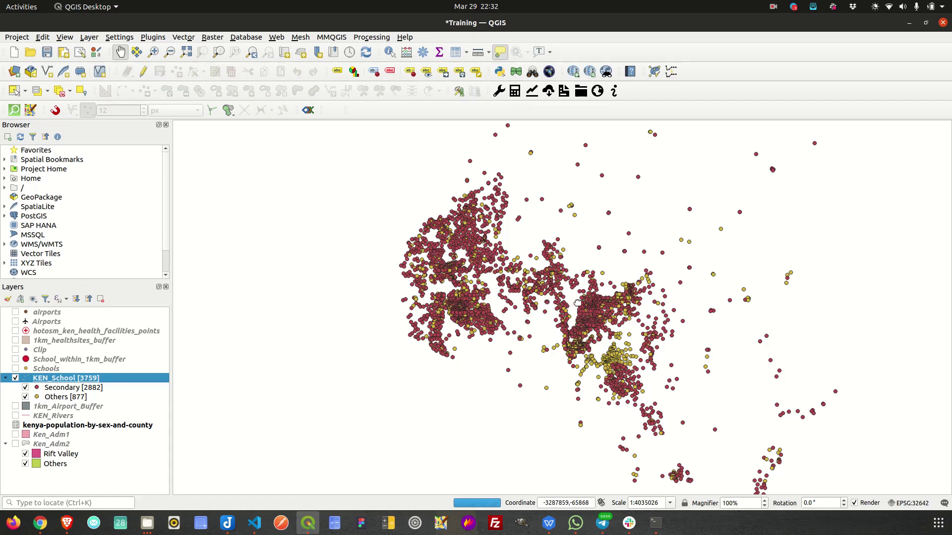
scroll(575, 300, "up", 3)
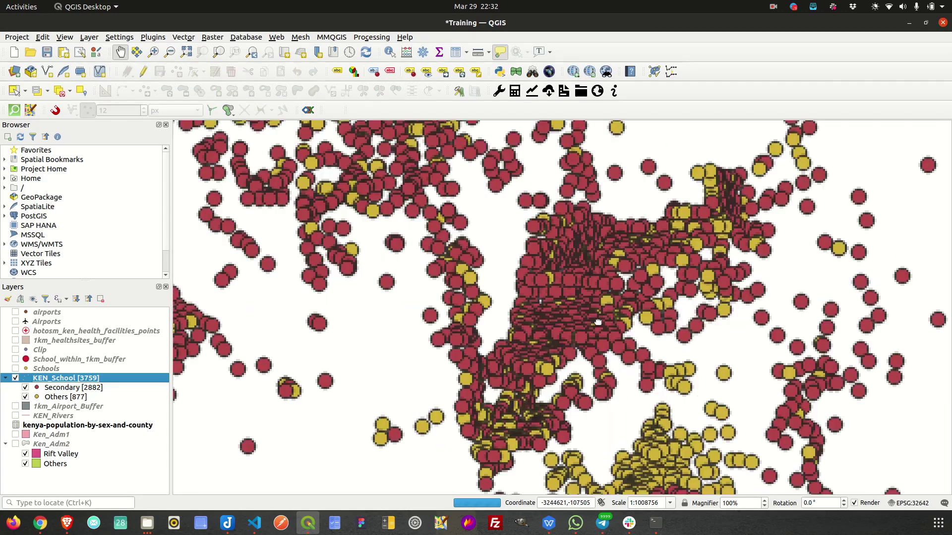
scroll(567, 285, "up", 1)
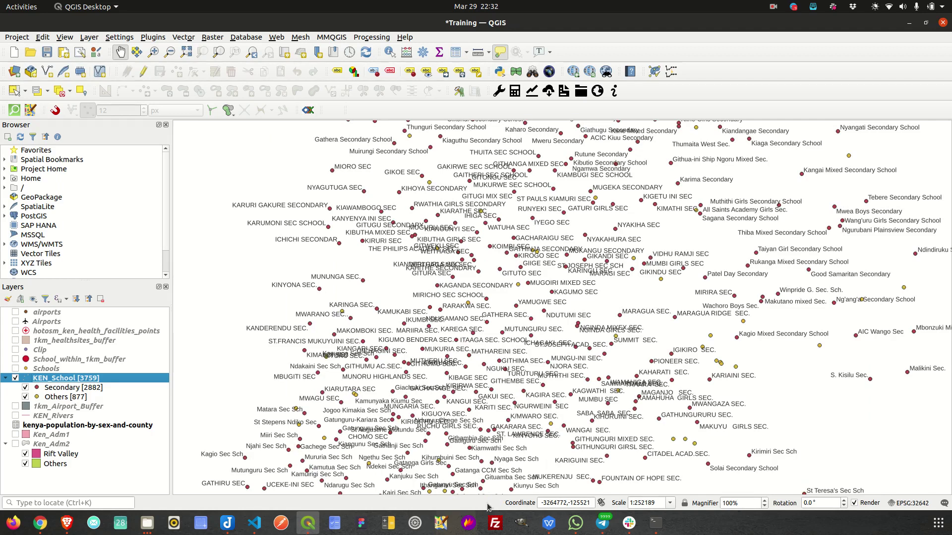
scroll(560, 257, "up", 2)
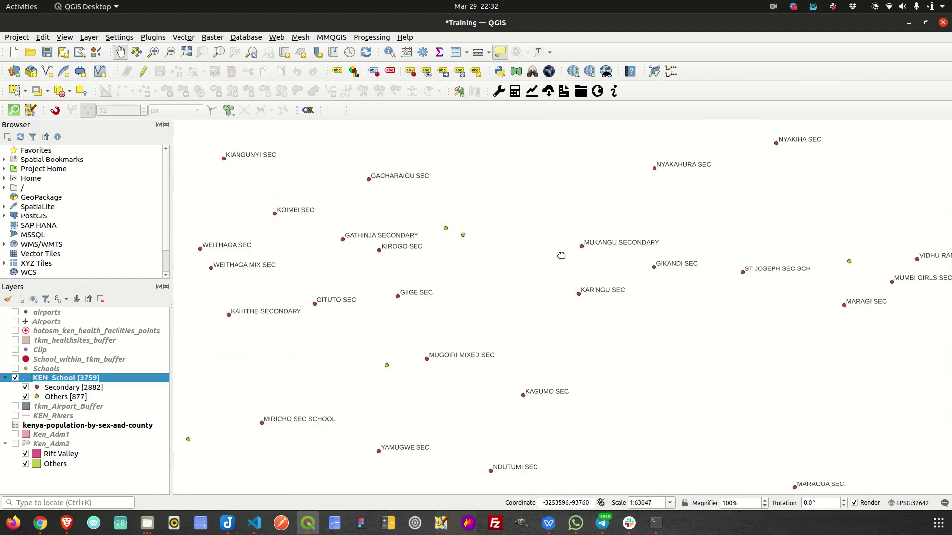